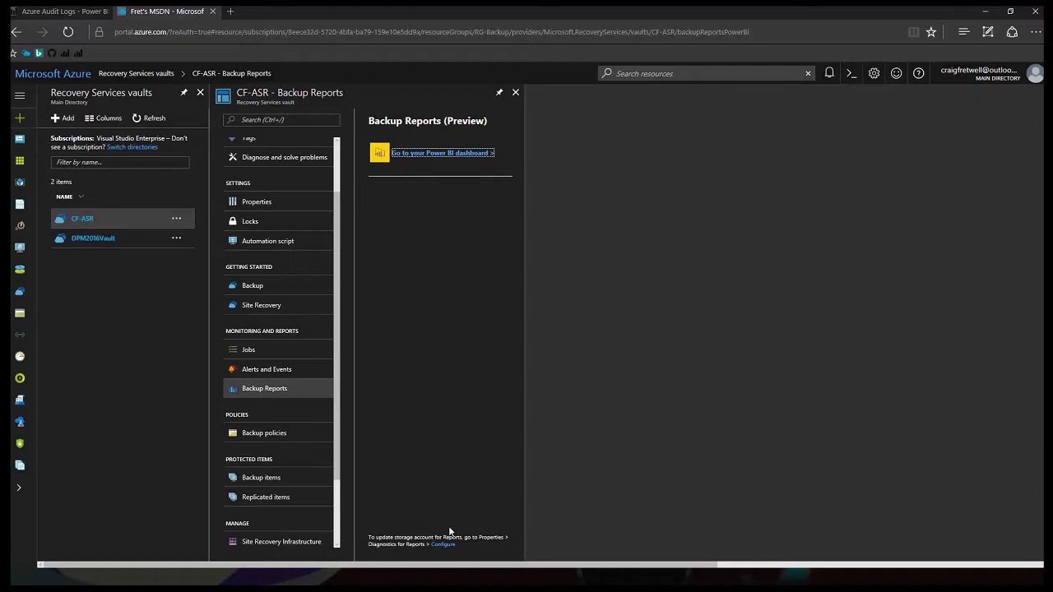
# Step: View the backup report configuration of the CF-ASR vault and return to the Recovery Services vaults list
pyautogui.click(448, 547)
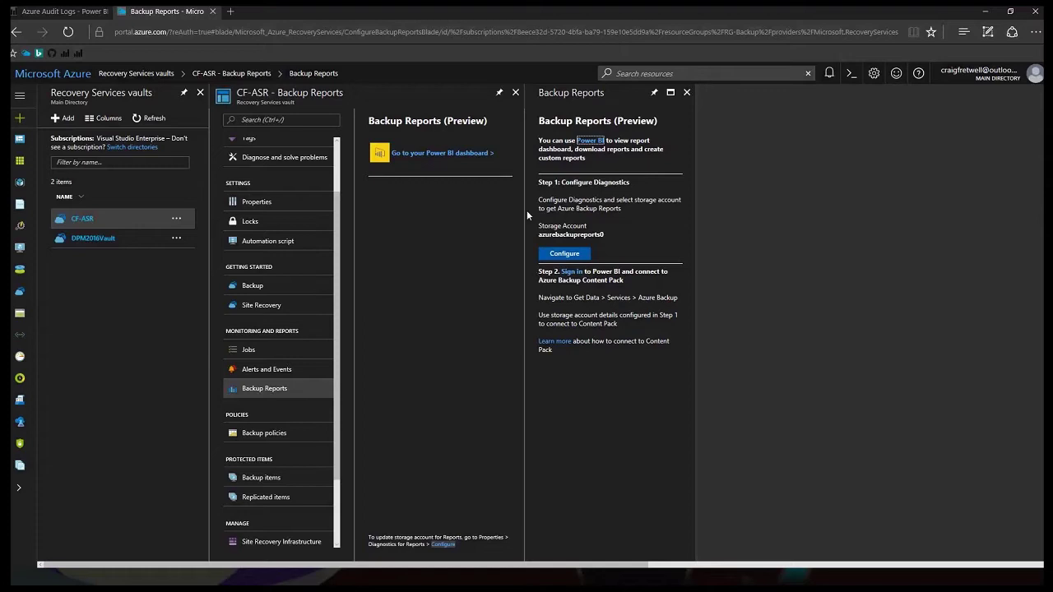
pyautogui.click(685, 93)
pyautogui.click(517, 92)
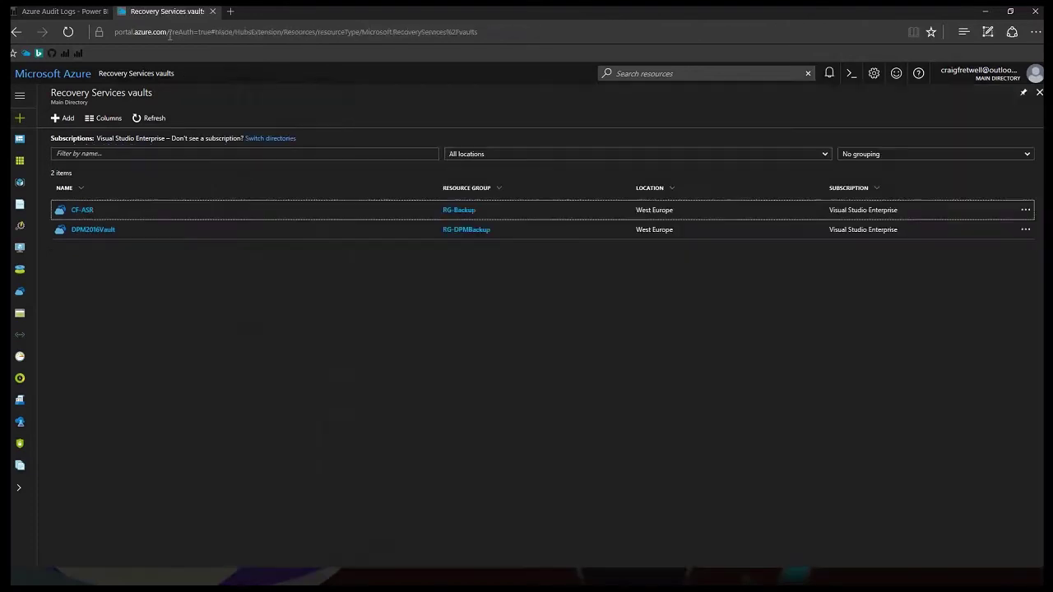
# Step: Switch to Power BI, get the Azure Backup app from the Services catalogue to view its storage account connection form, and dismiss the form
pyautogui.click(69, 15)
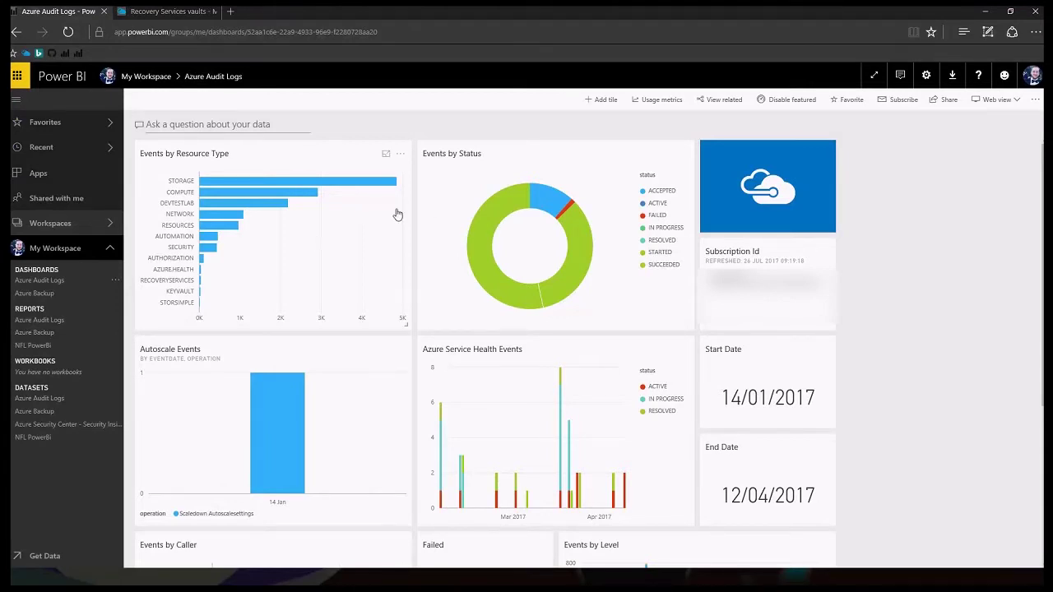
pyautogui.click(48, 557)
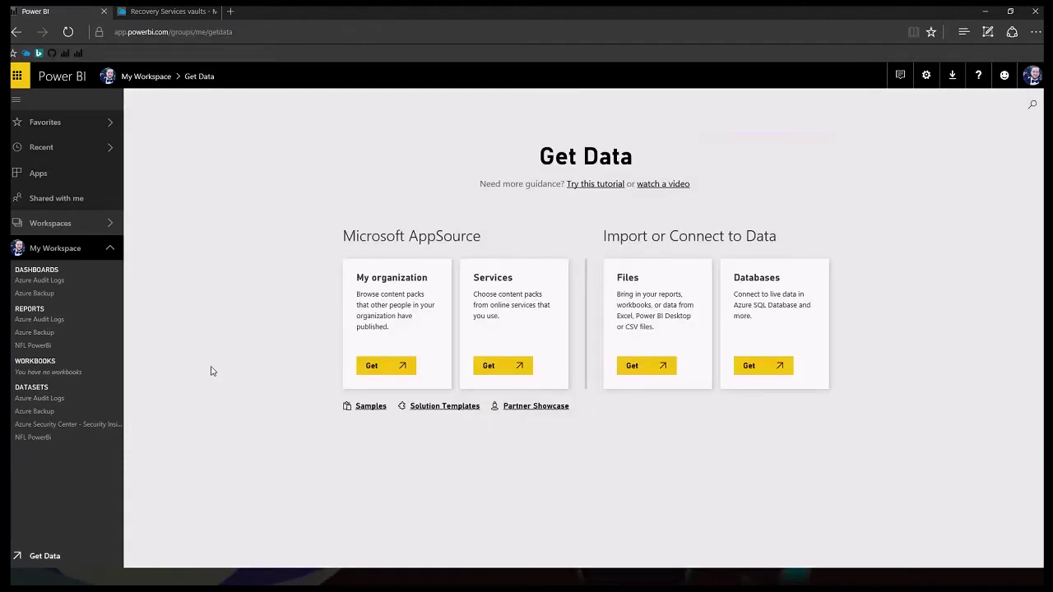
pyautogui.click(516, 367)
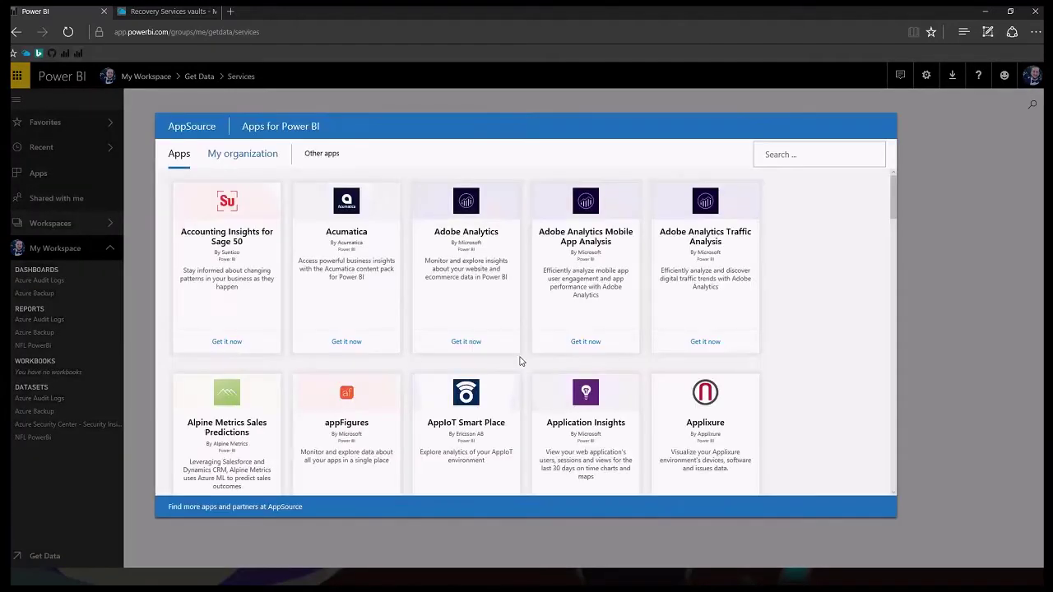
pyautogui.moveTo(894, 191); pyautogui.dragTo(901, 240)
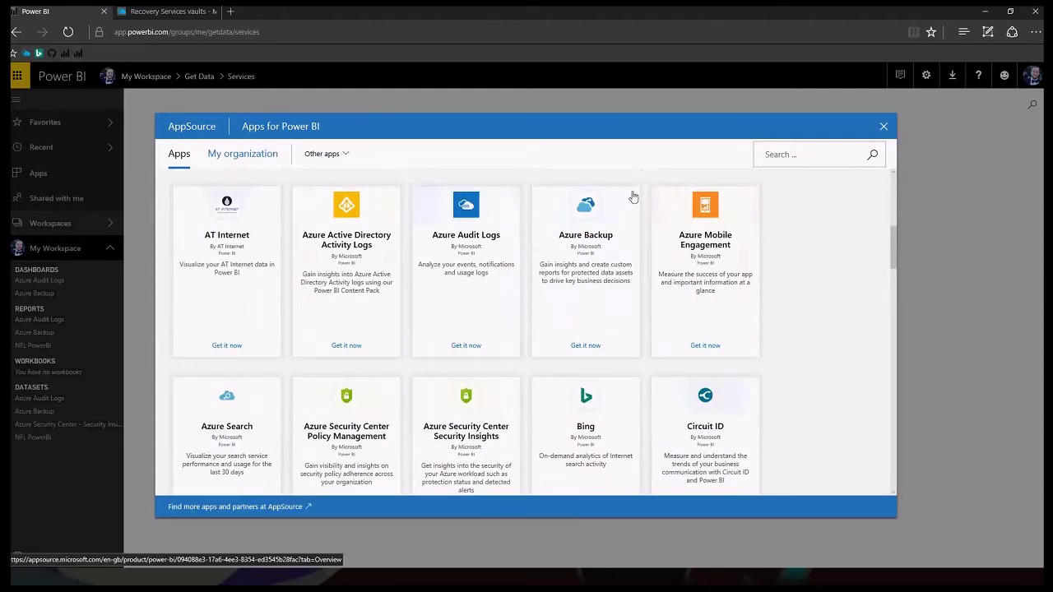
pyautogui.click(594, 215)
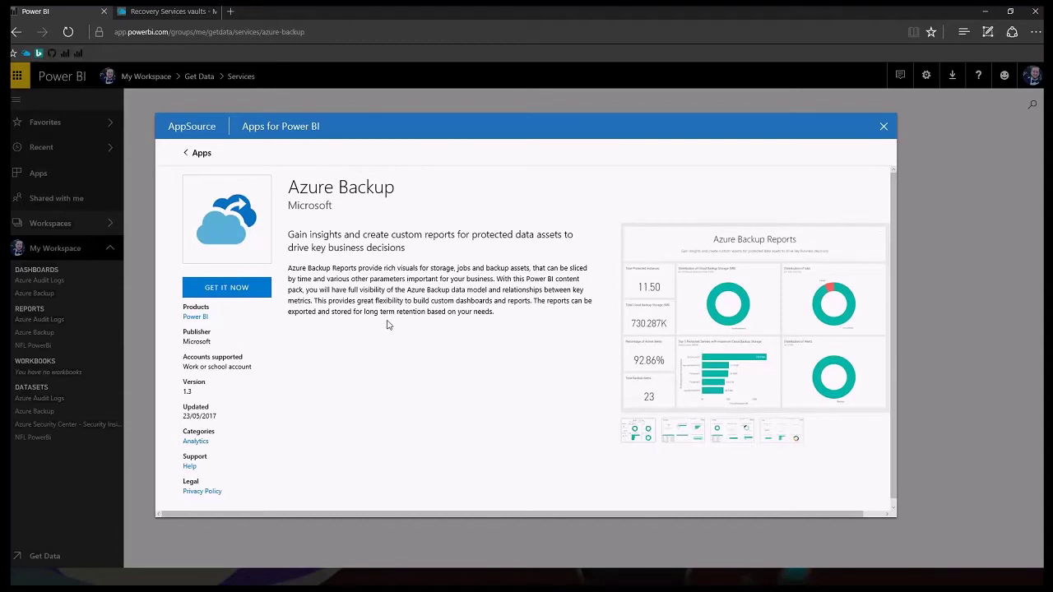
pyautogui.click(256, 294)
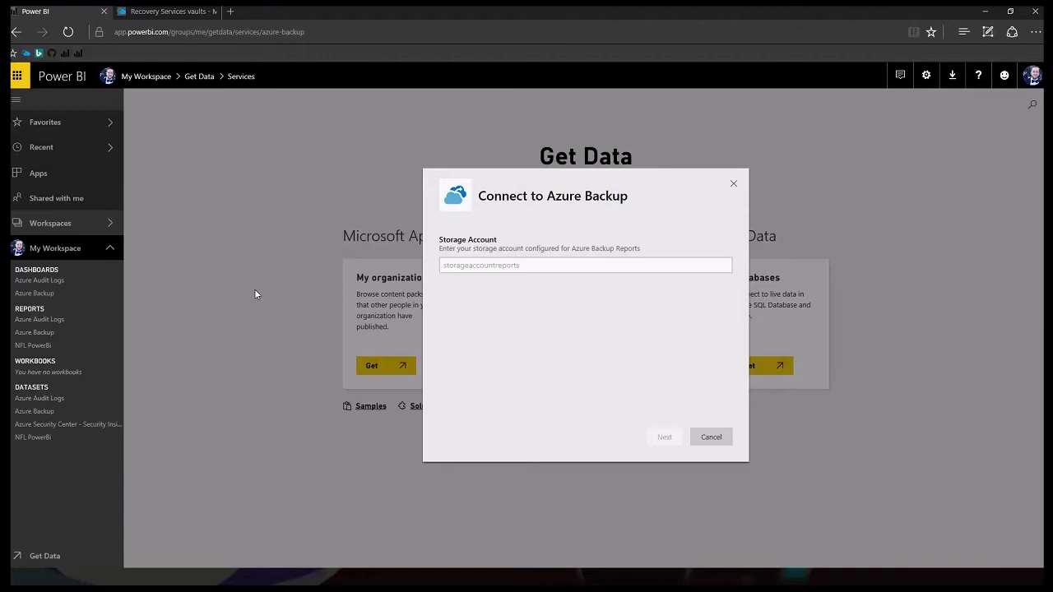
pyautogui.click(736, 187)
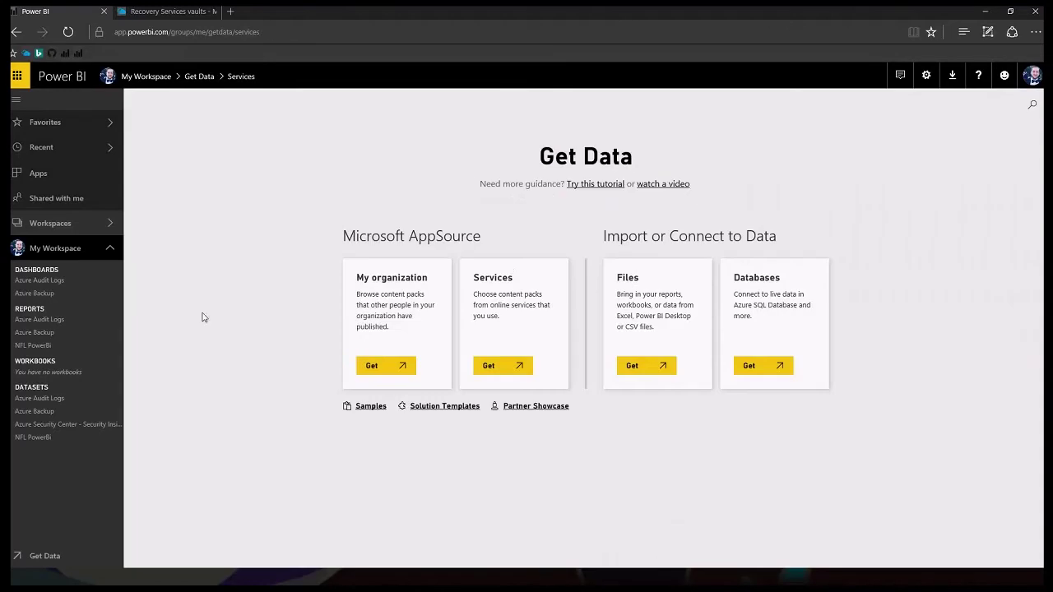
# Step: Examine the Azure Backup dashboard from top to bottom and open its underlying report from the Total Protected Instances tile
pyautogui.click(48, 297)
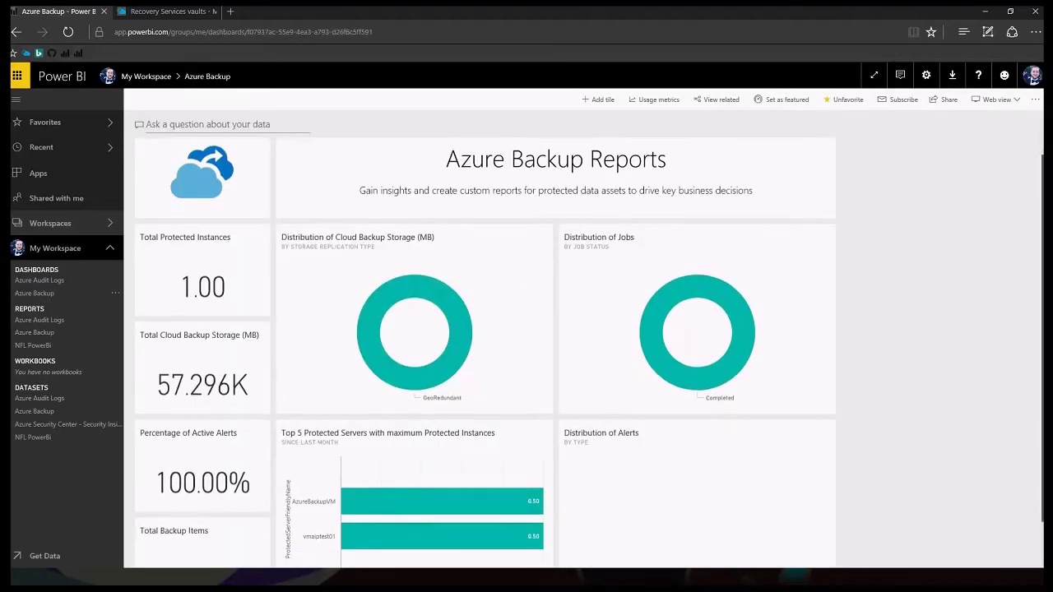
pyautogui.scroll(-2, 576, 353)
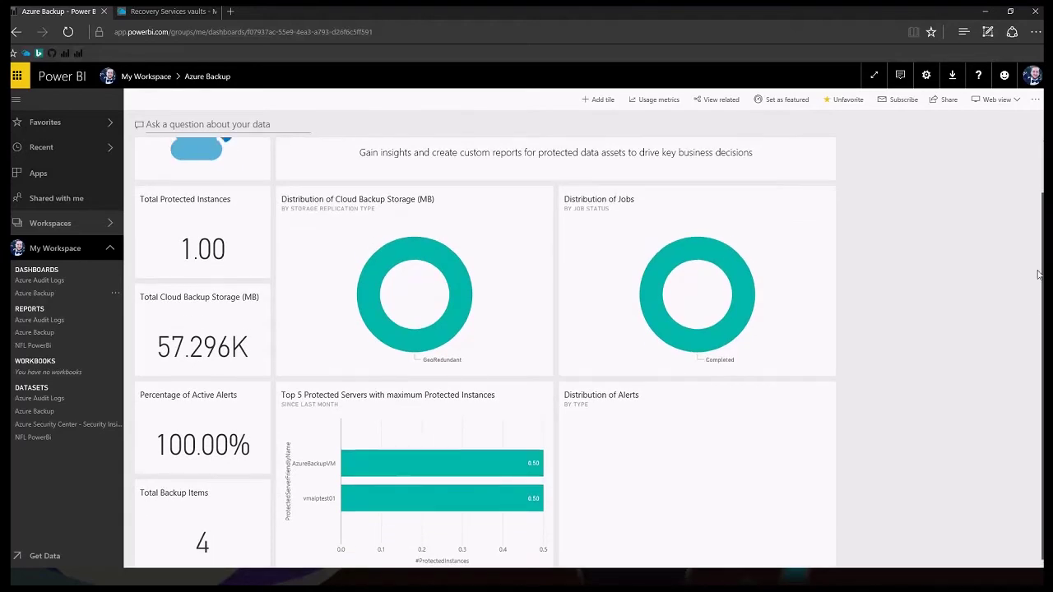
pyautogui.scroll(2, 823, 329)
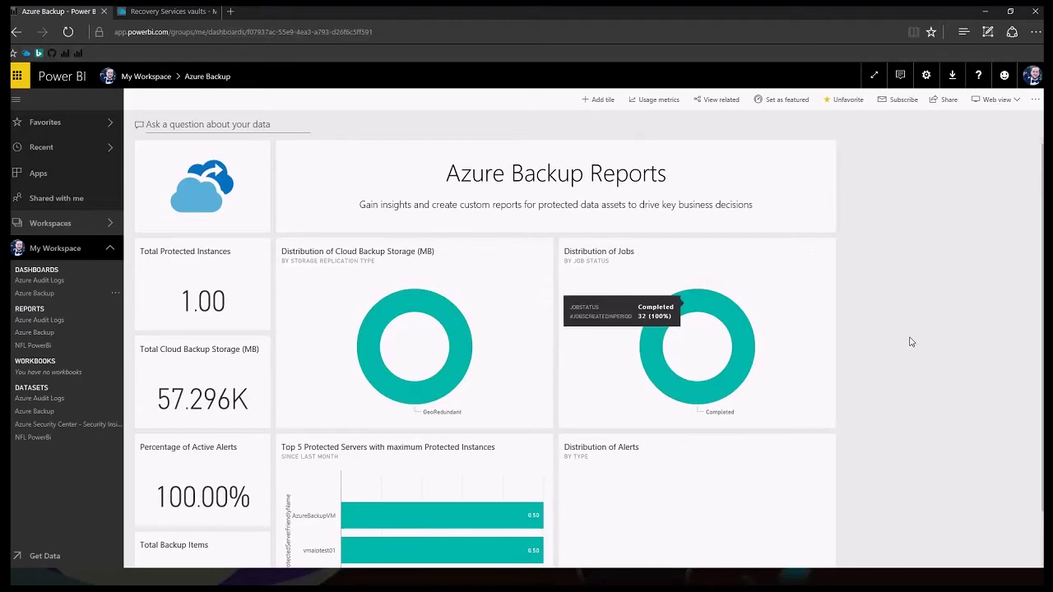
pyautogui.scroll(-2, 593, 430)
pyautogui.scroll(2, 606, 419)
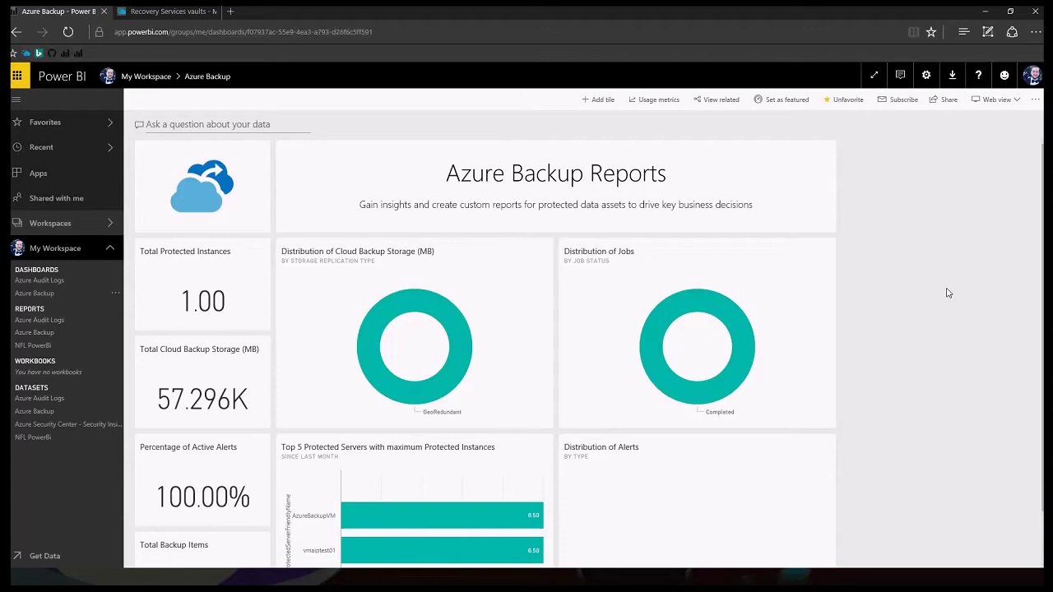
pyautogui.click(229, 292)
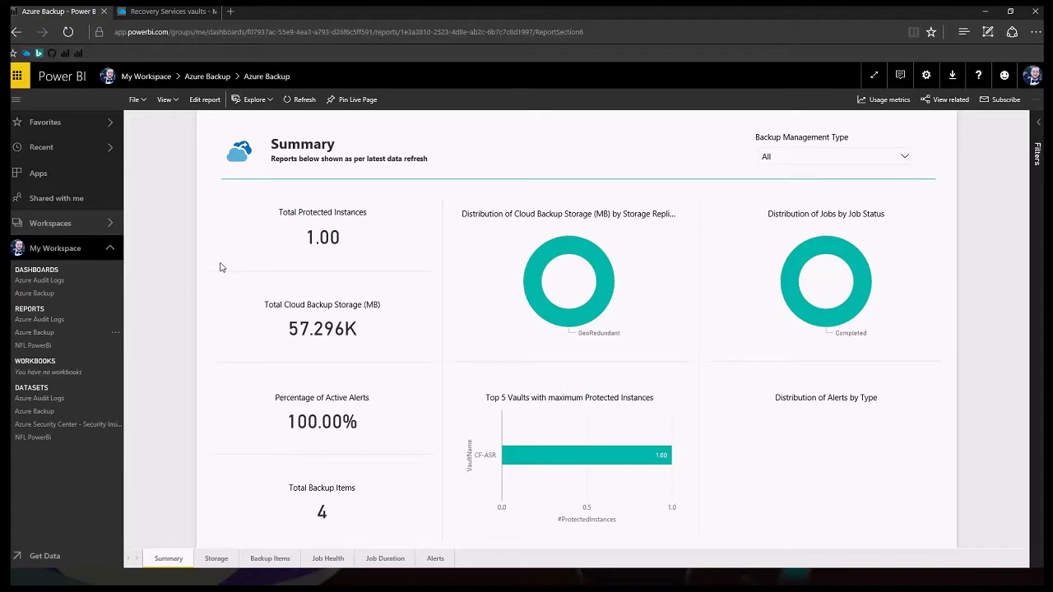
# Step: Switch to the Azure portal and view the Azure Virtual Machine backup items of the CF-ASR vault
pyautogui.click(176, 18)
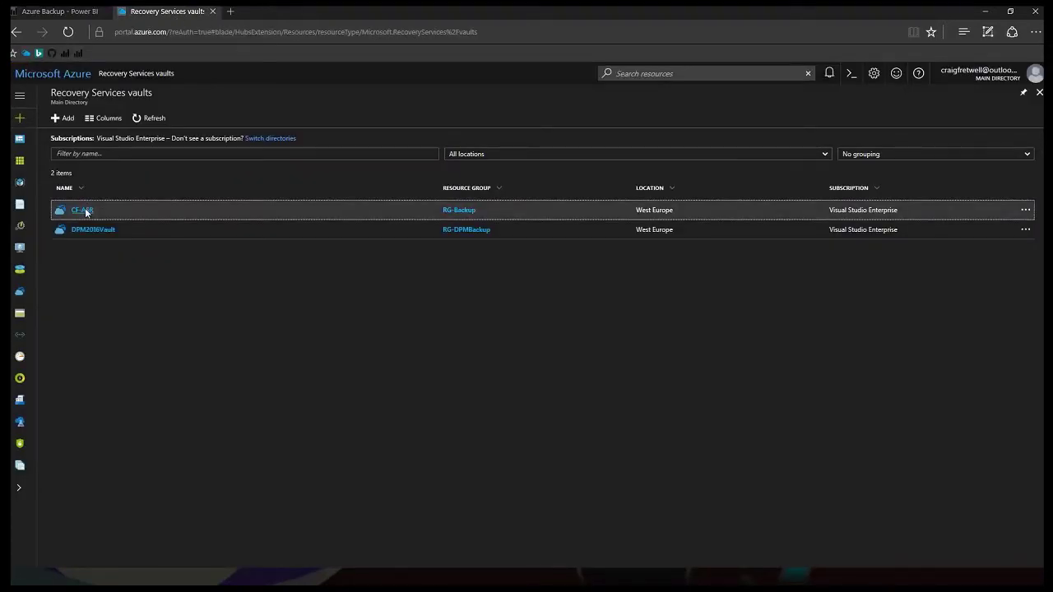
pyautogui.click(82, 211)
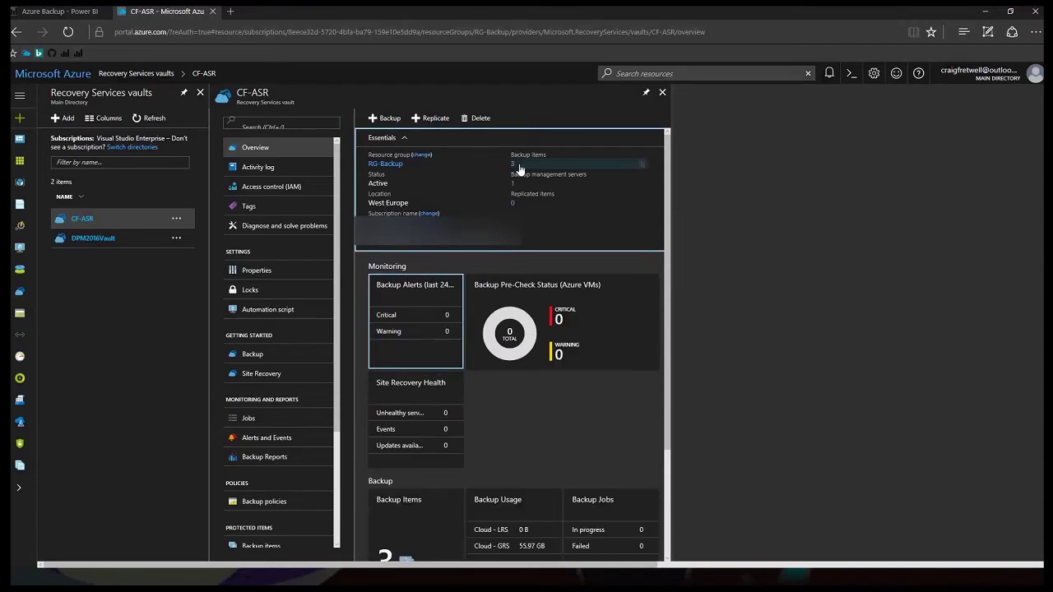
pyautogui.click(518, 166)
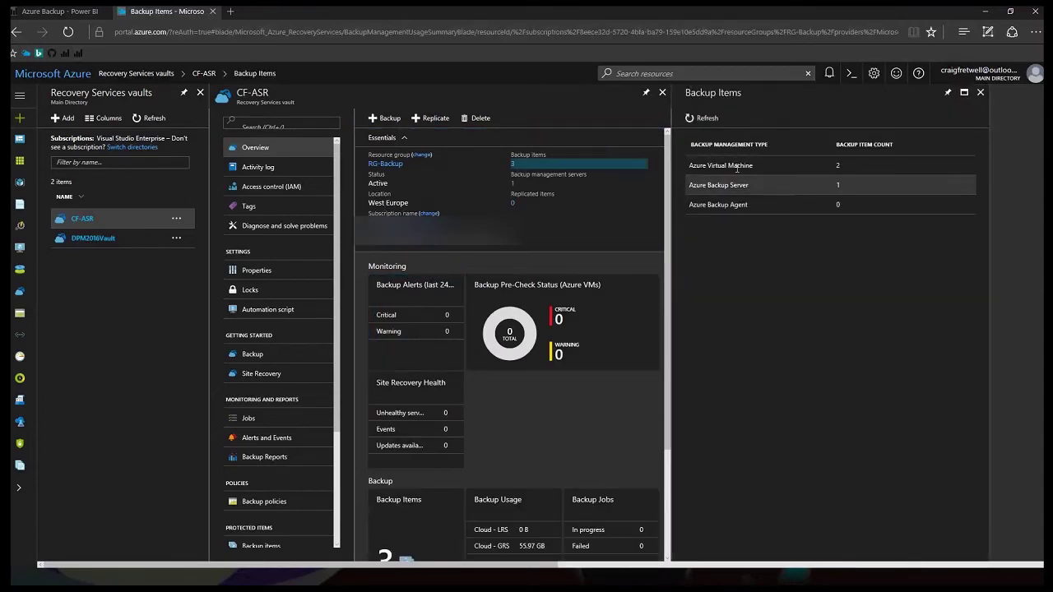
pyautogui.click(737, 166)
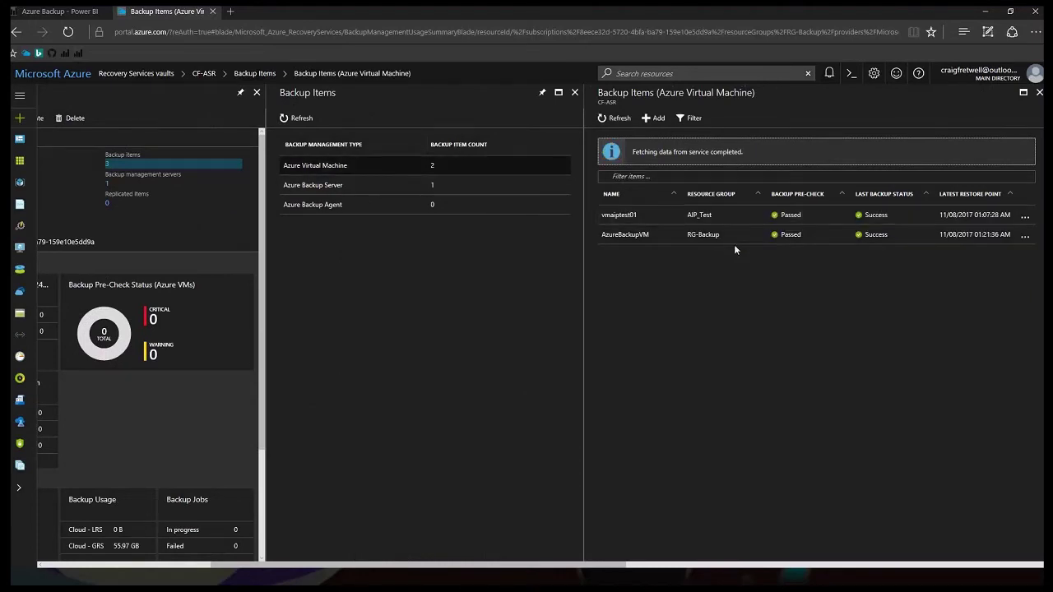
# Step: Compare the total cloud backup storage in the Power BI report summary with Backup Usage on the CF-ASR vault overview in the Azure portal
pyautogui.hotkey('ctrl', 'Tab')
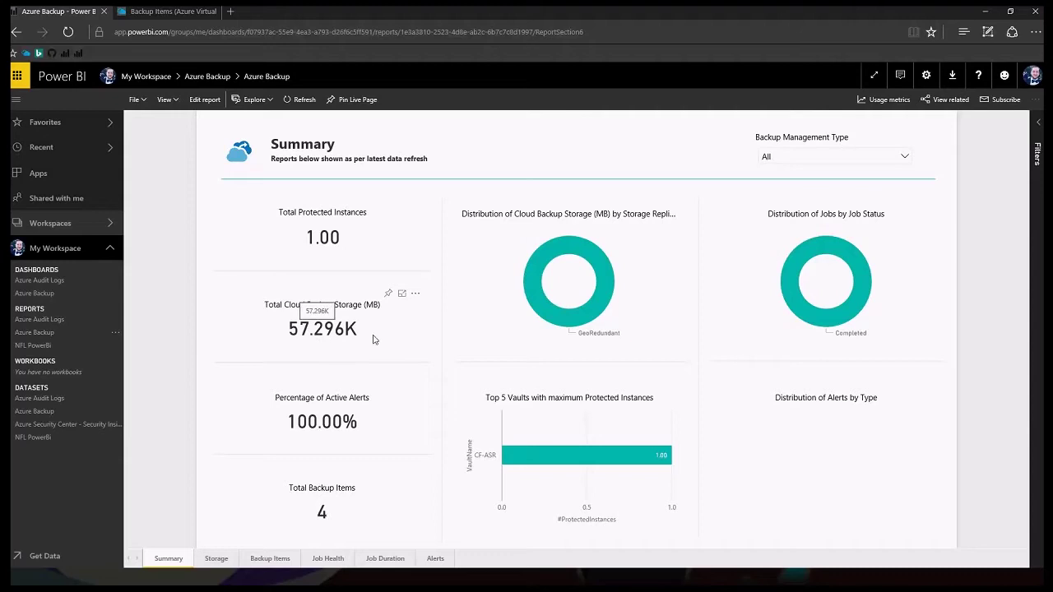
pyautogui.click(123, 33)
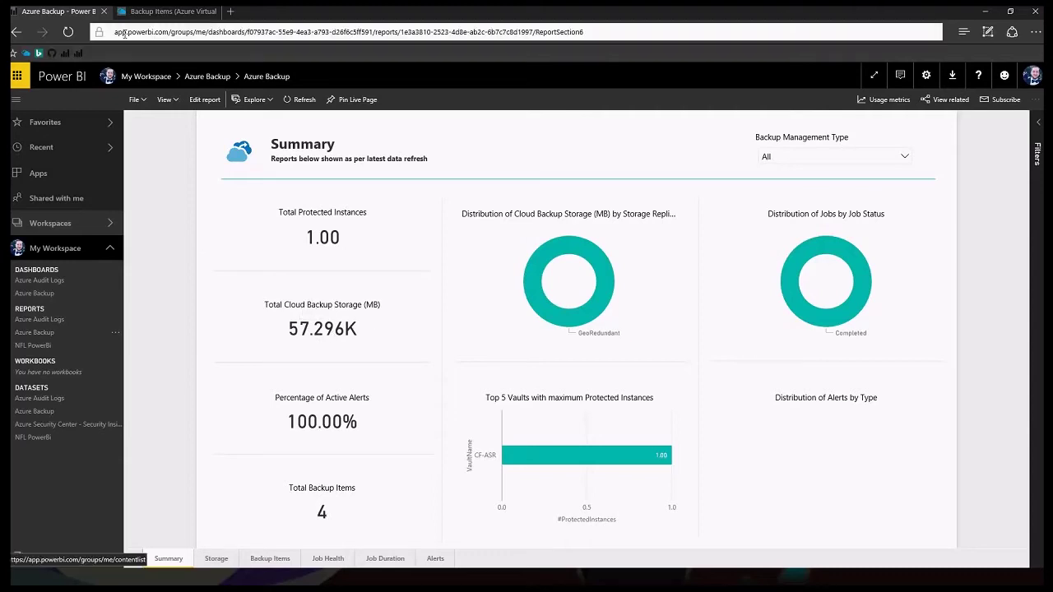
pyautogui.click(164, 19)
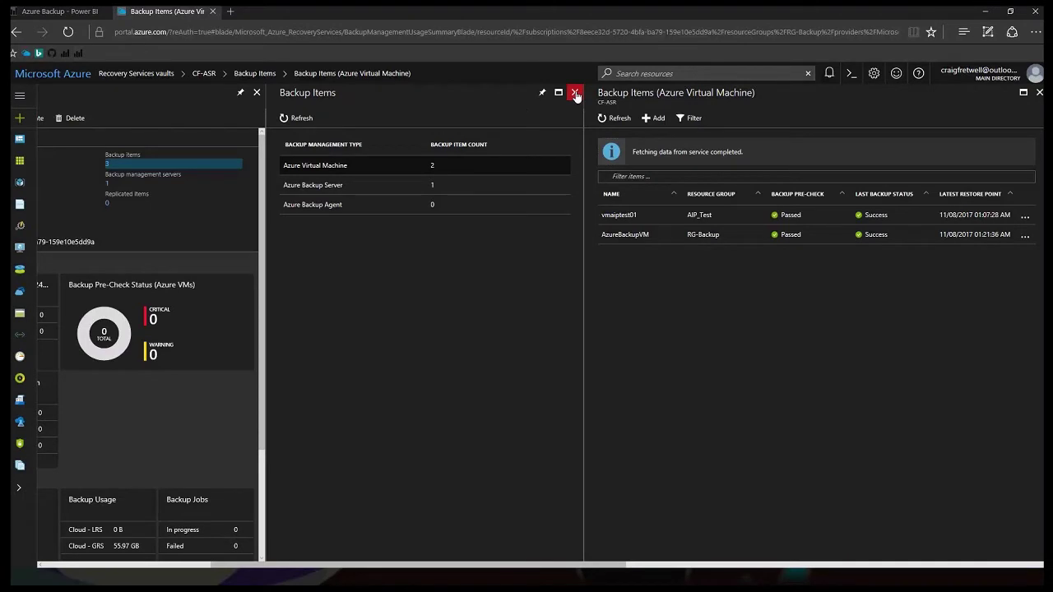
pyautogui.click(576, 93)
pyautogui.scroll(-3, 661, 247)
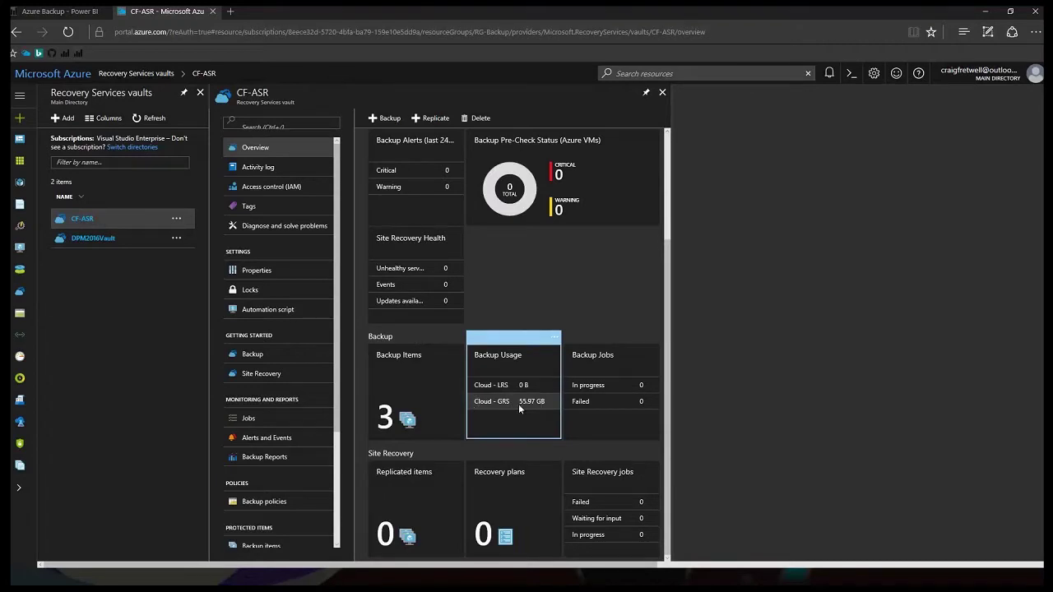
# Step: Return to the Power BI report and review its Storage, Backup Items and Job Health pages
pyautogui.click(68, 11)
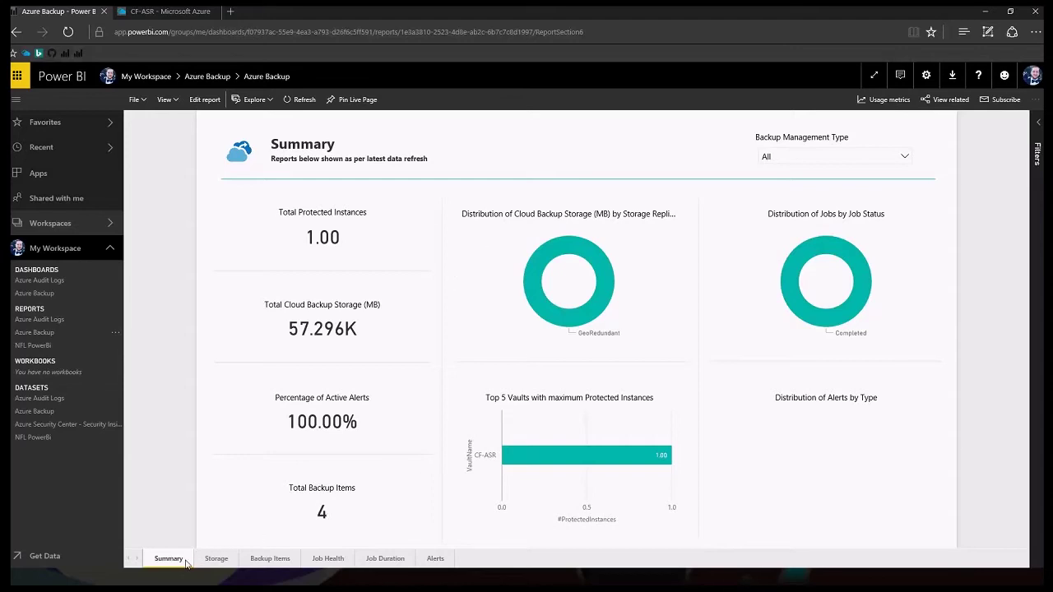
pyautogui.click(214, 560)
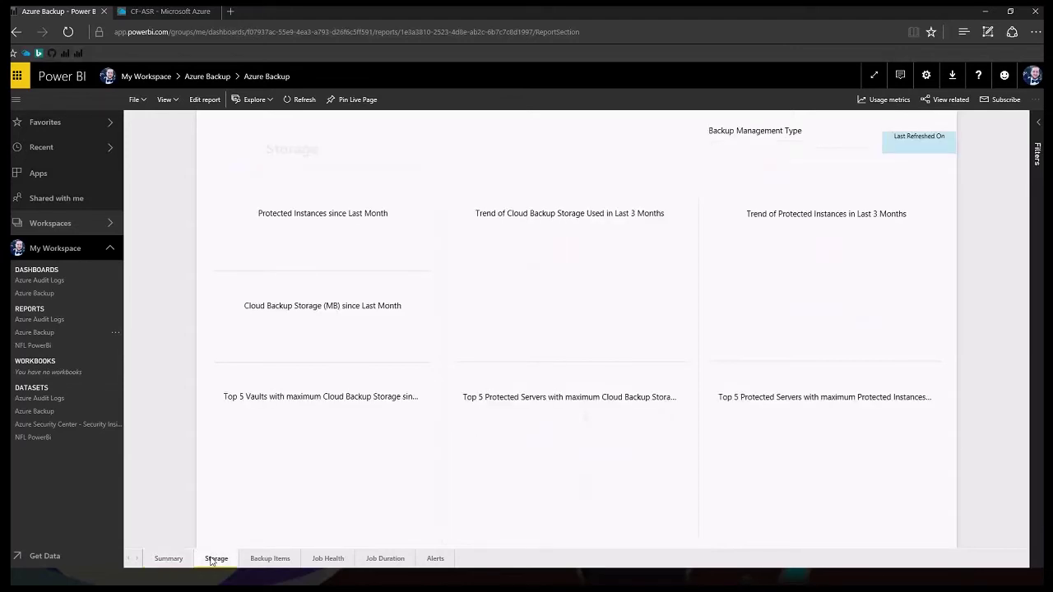
pyautogui.click(258, 562)
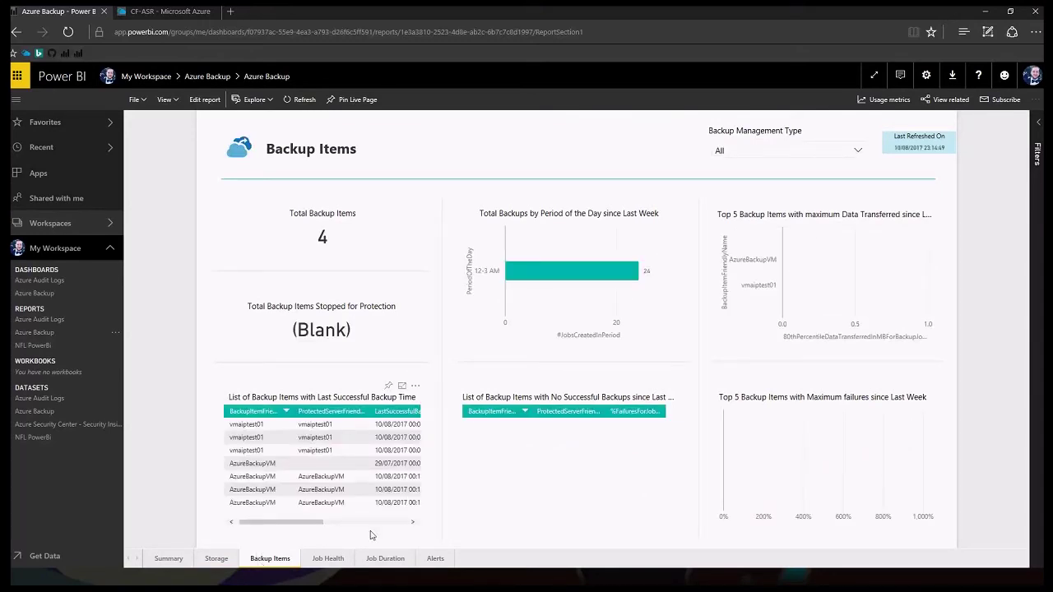
pyautogui.click(330, 563)
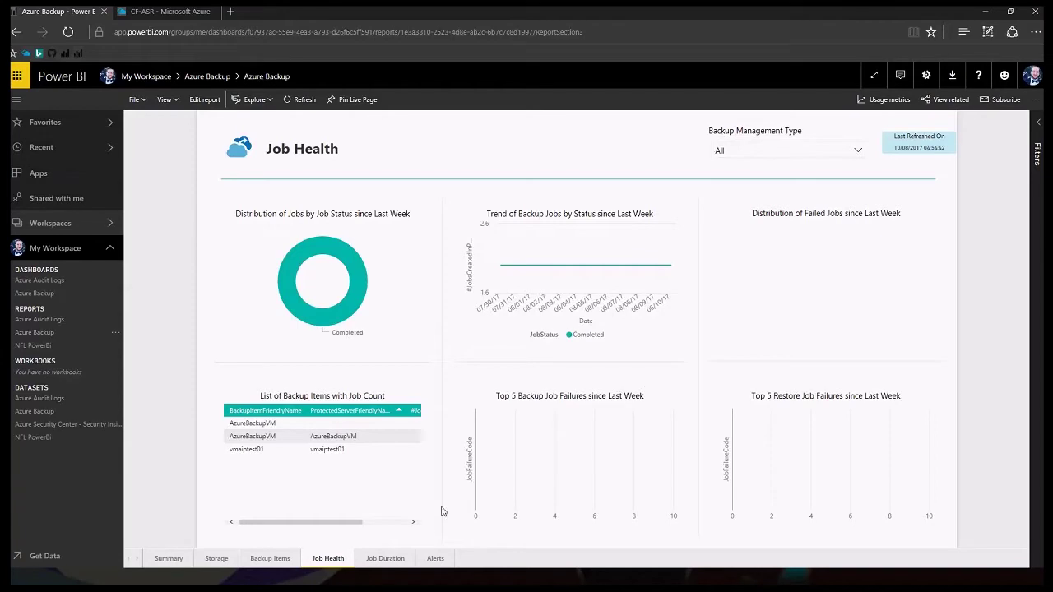
# Step: Filter the Job Duration page by the vmaiptest01 bar and by the AzureBackupVM bar, and view the Alerts page
pyautogui.click(399, 558)
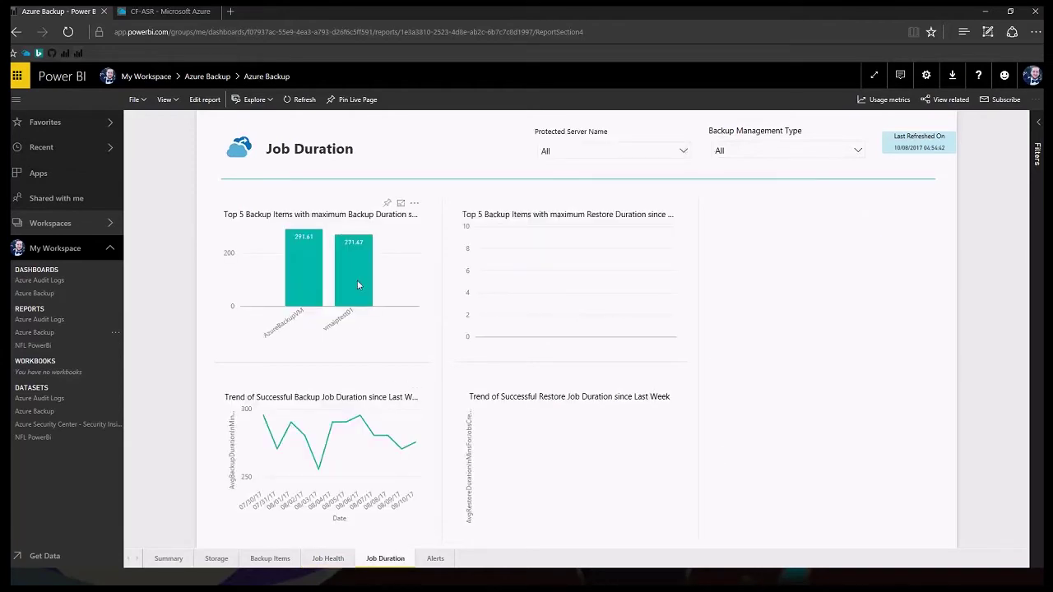
pyautogui.click(357, 282)
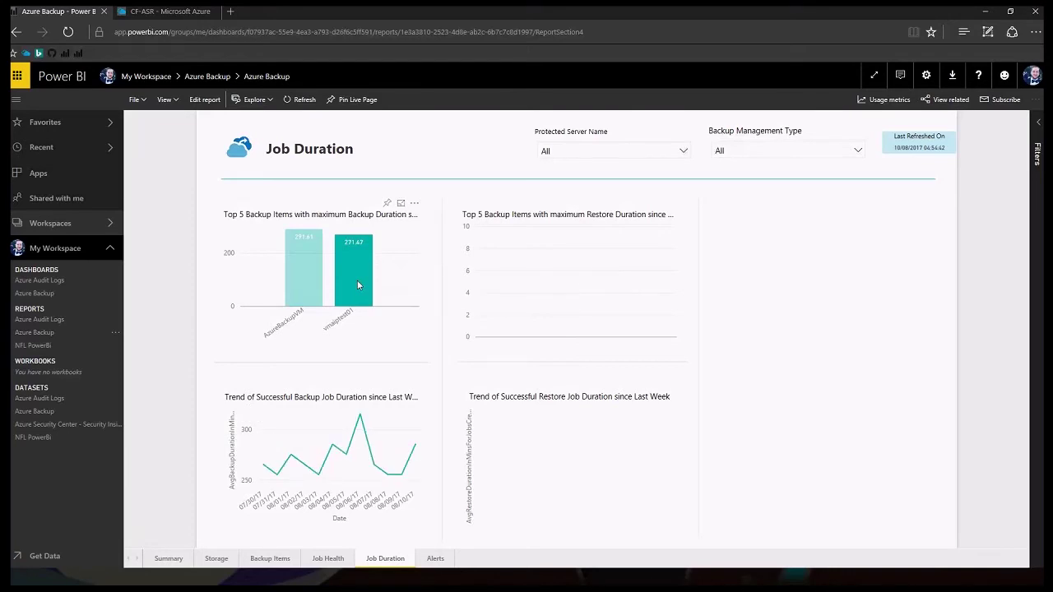
pyautogui.click(305, 260)
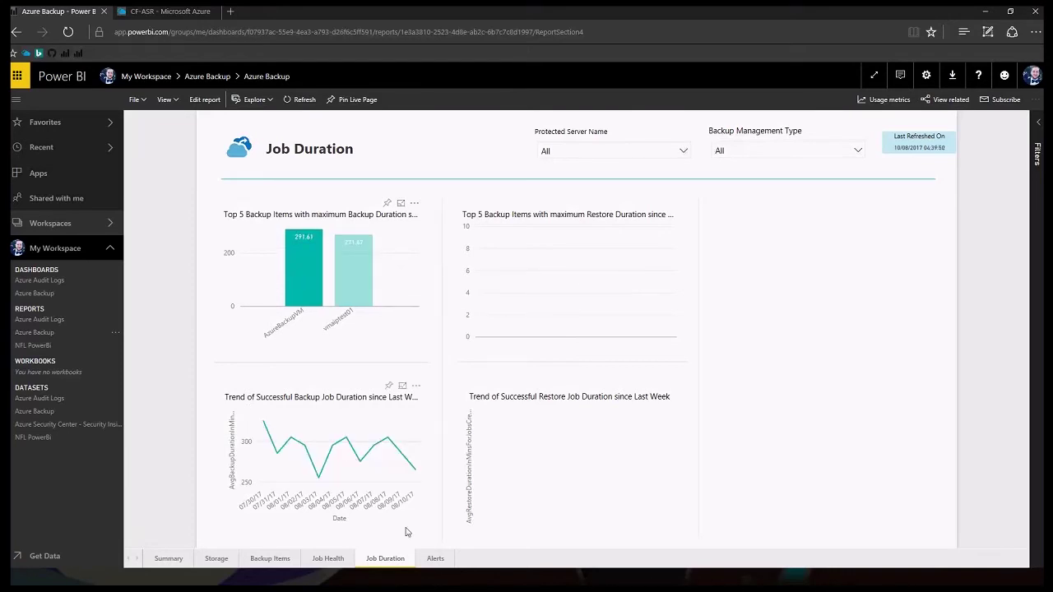
pyautogui.click(436, 558)
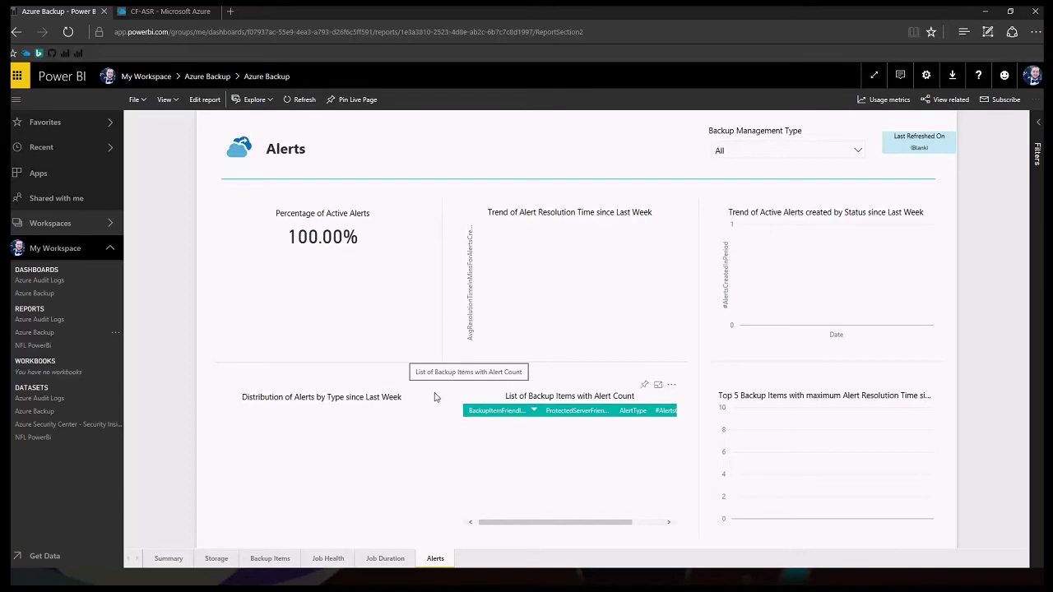
# Step: Return to the Azure Backup dashboard and examine the existing alert rule's settings for the Total Cloud Backup Storage (MB) tile
pyautogui.click(50, 295)
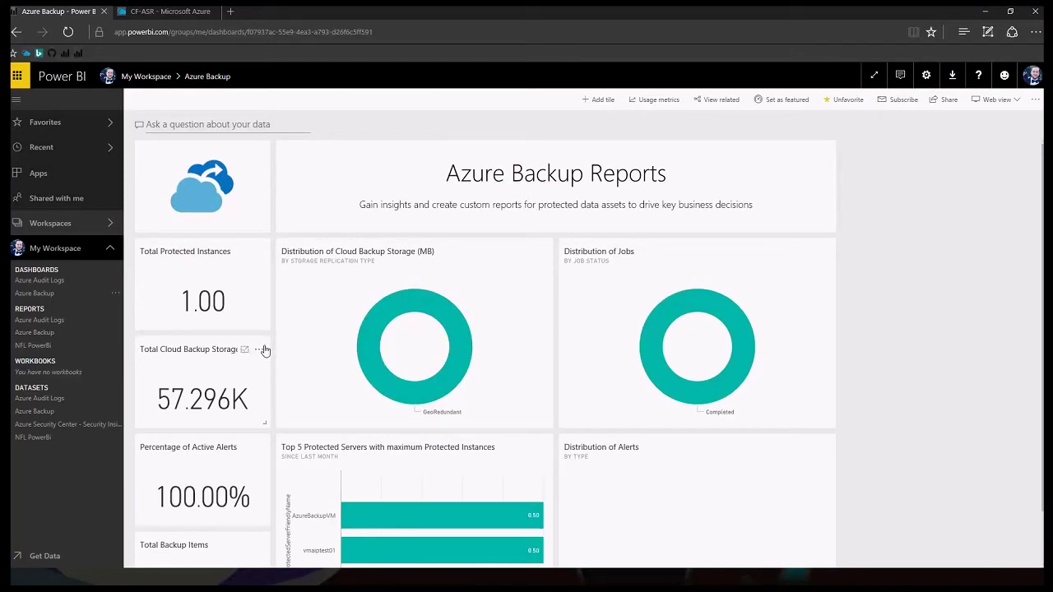
pyautogui.click(261, 350)
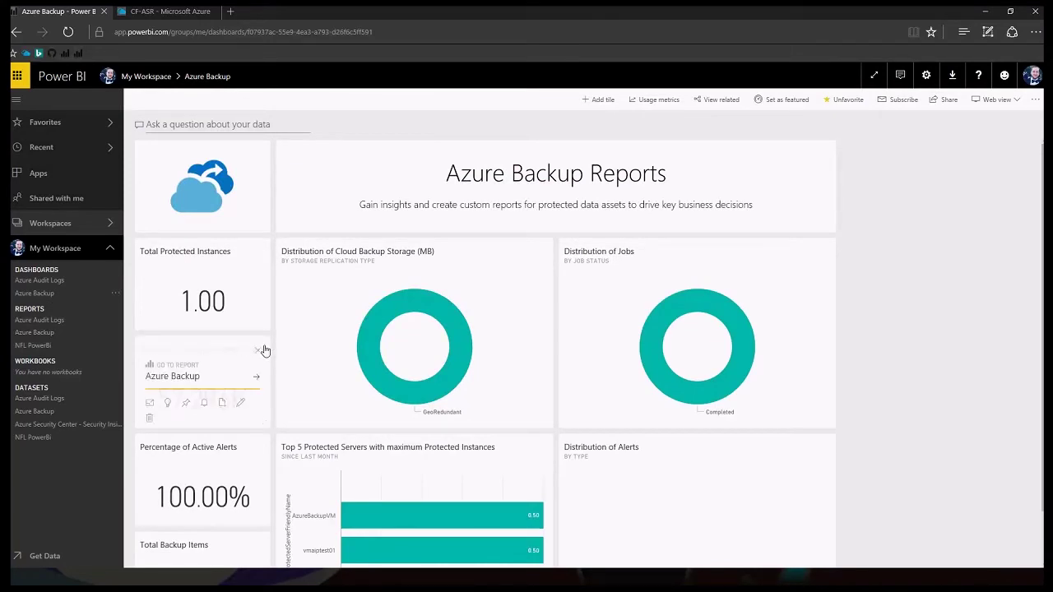
pyautogui.click(205, 404)
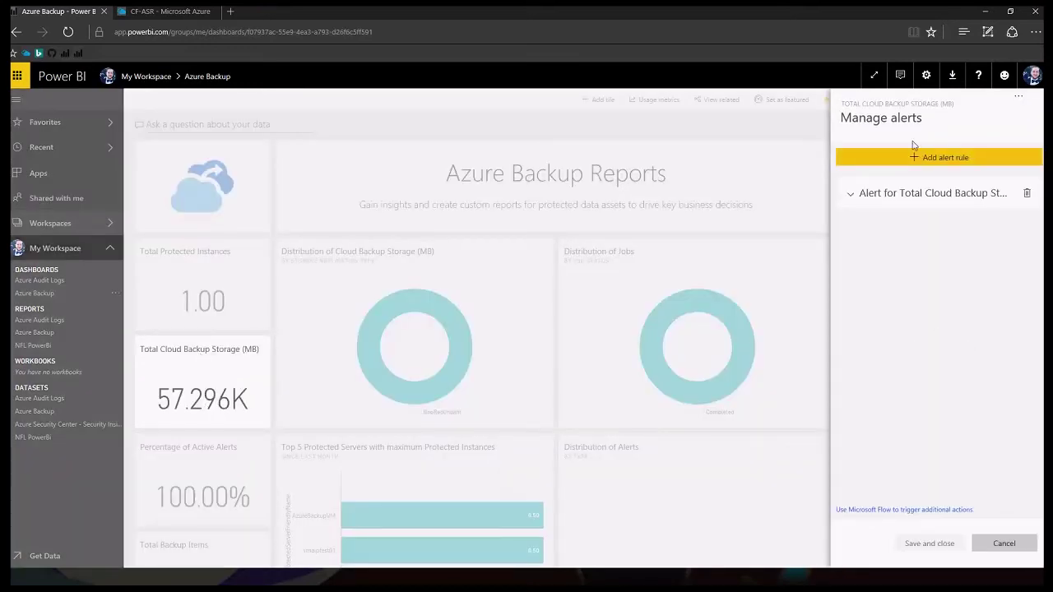
pyautogui.click(851, 195)
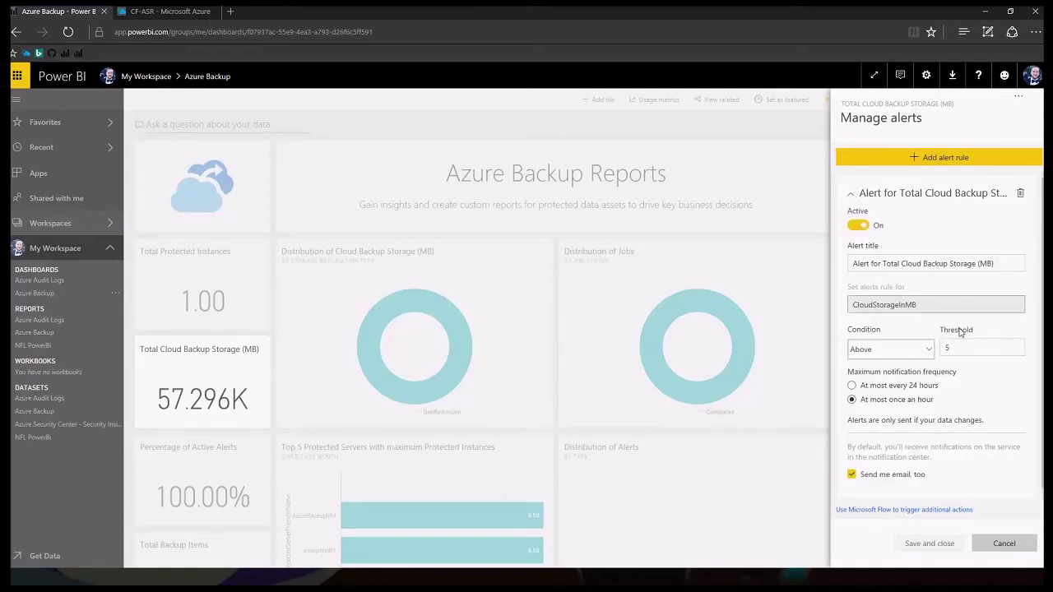
pyautogui.scroll(-1, 959, 332)
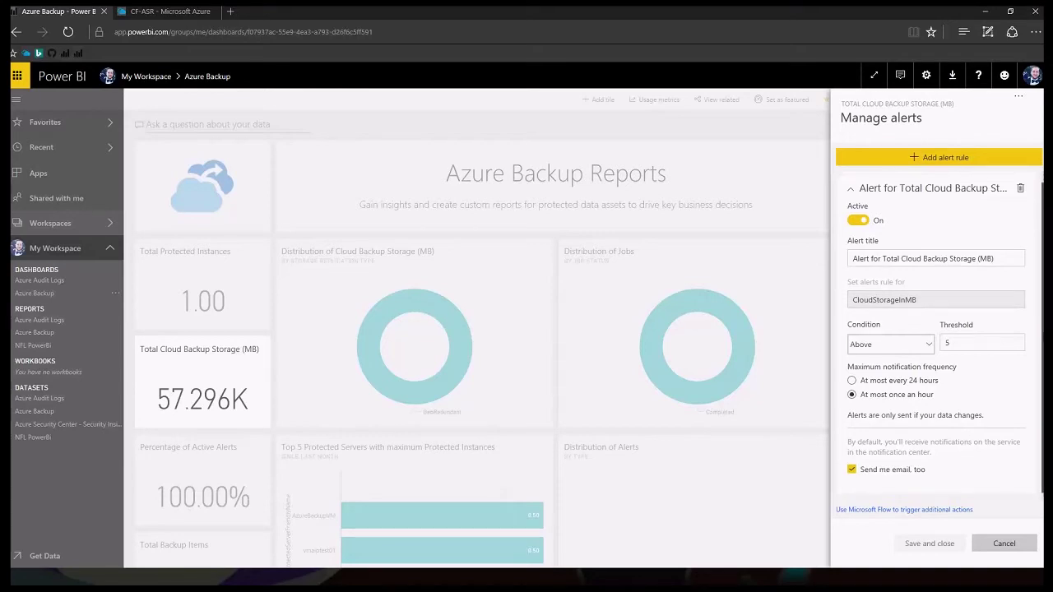
# Step: Close the alert settings without saving, and view the NFL PowerBi report in full screen before returning to the normal view
pyautogui.scroll(1, 967, 366)
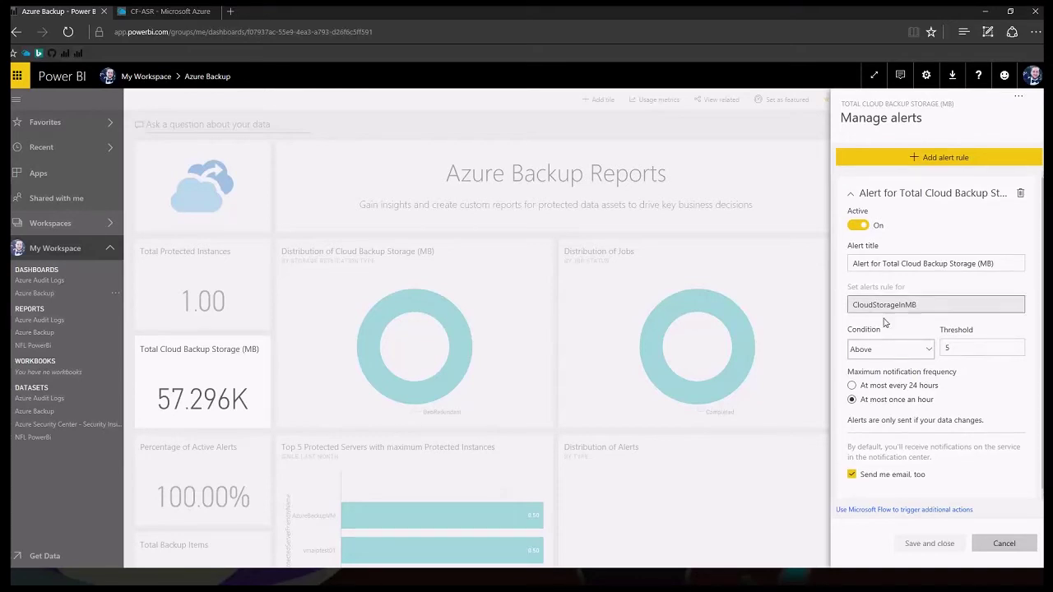
pyautogui.click(1004, 545)
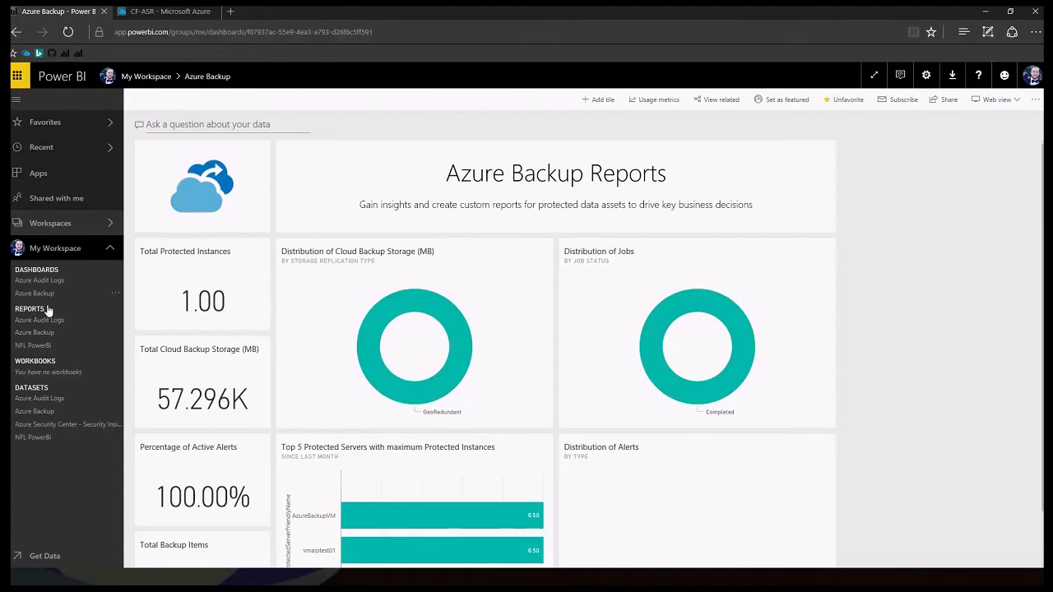
pyautogui.click(42, 347)
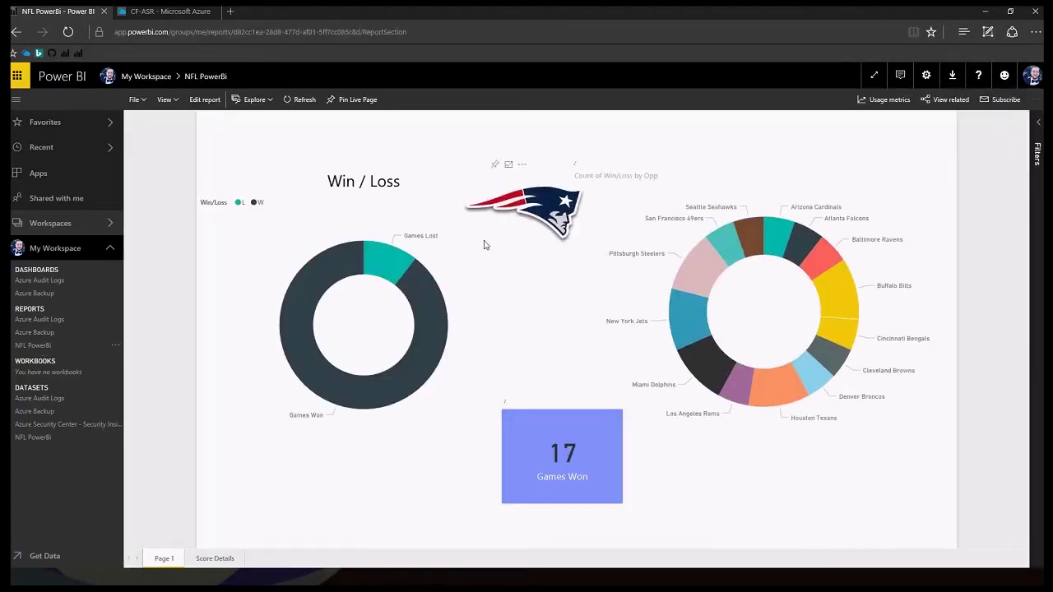
pyautogui.click(877, 78)
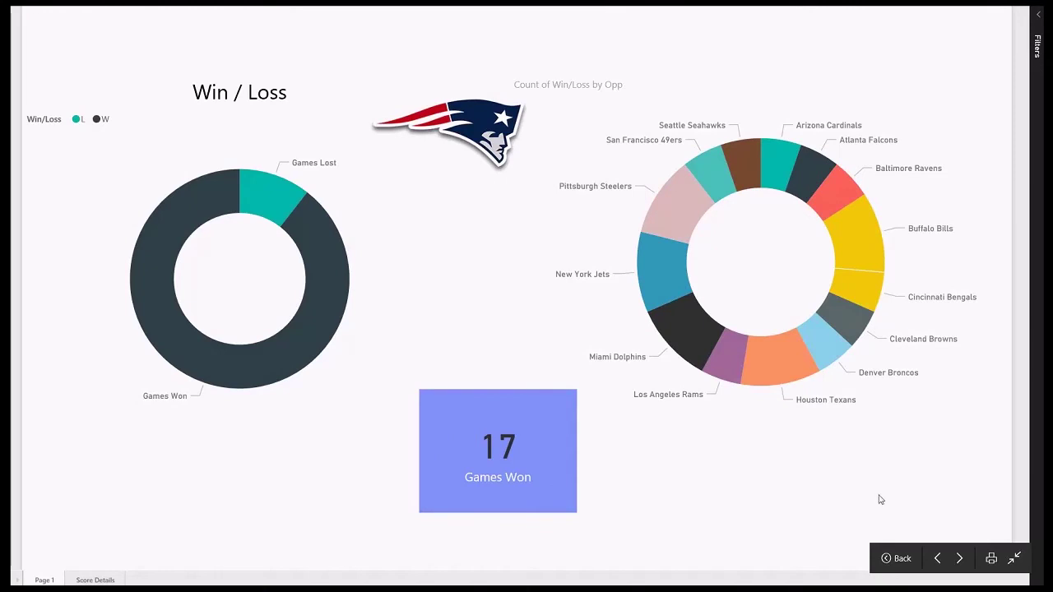
pyautogui.click(1014, 558)
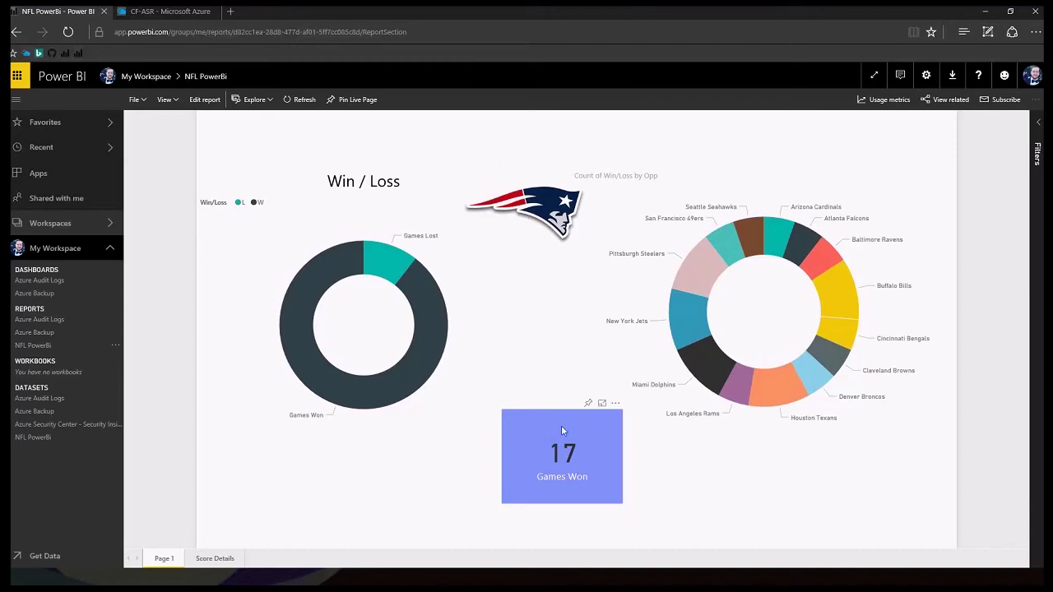
# Step: Highlight the Games Won segment of the Win / Loss chart, check the Seattle Seahawks slice, and clear the highlight
pyautogui.click(432, 321)
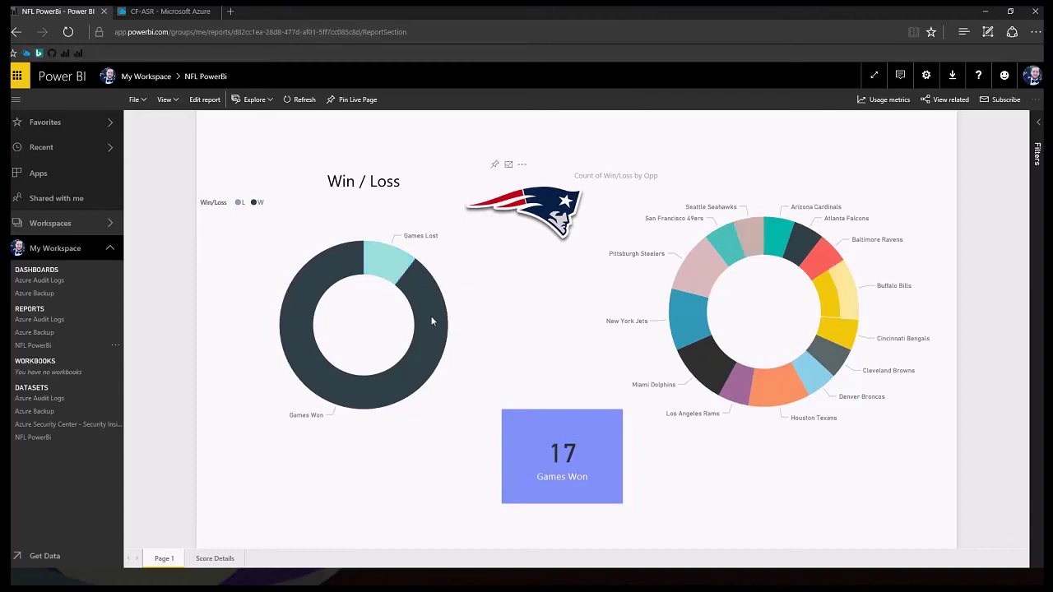
pyautogui.moveTo(752, 241)
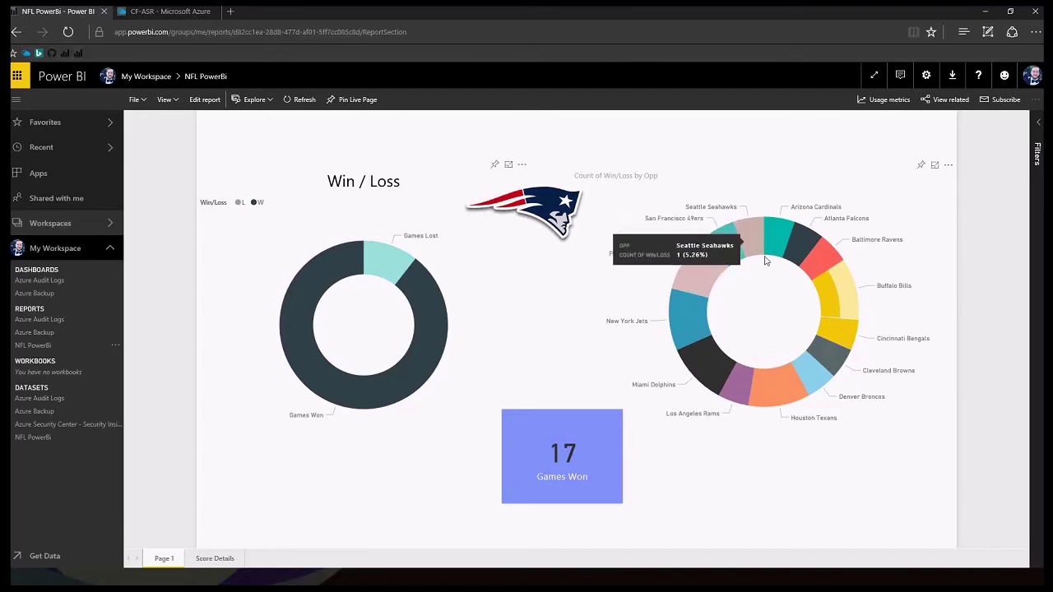
pyautogui.click(429, 304)
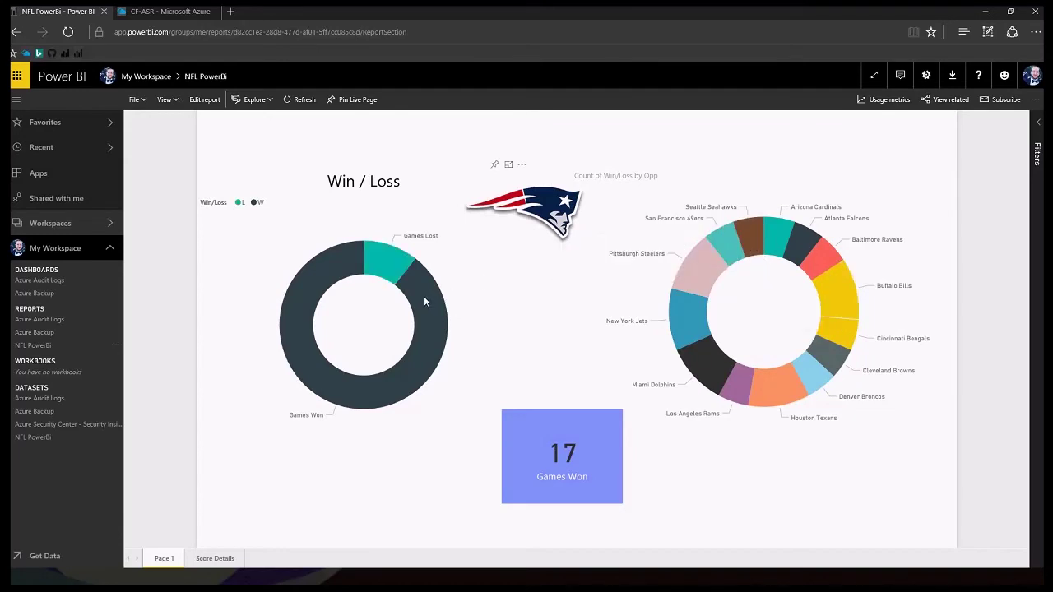
# Step: Highlight the Games Lost segment and inspect the Seattle Seahawks and Buffalo Bills slices of the opponent chart
pyautogui.click(395, 274)
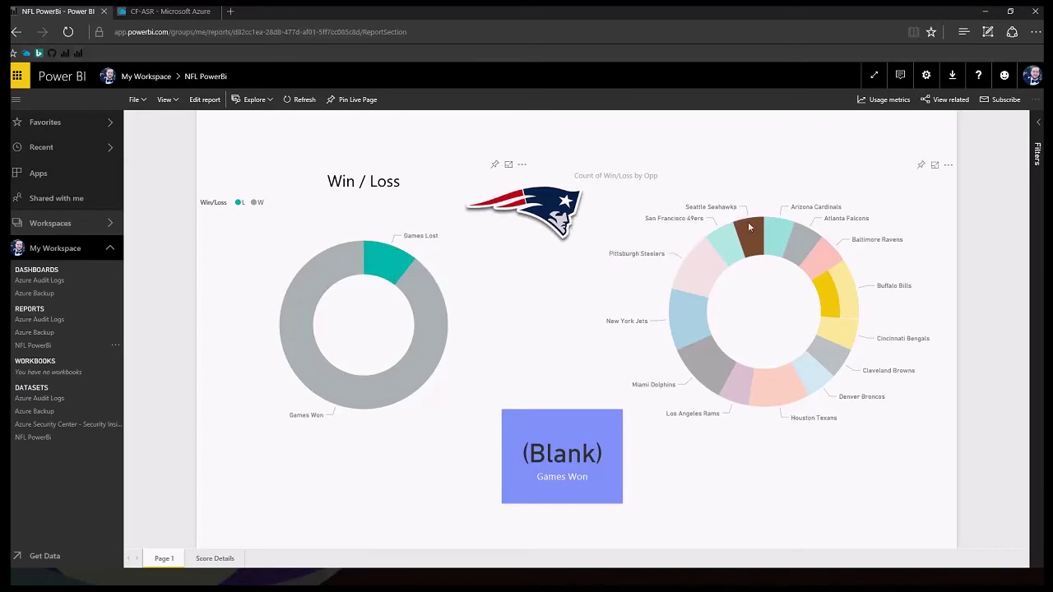
pyautogui.moveTo(749, 231)
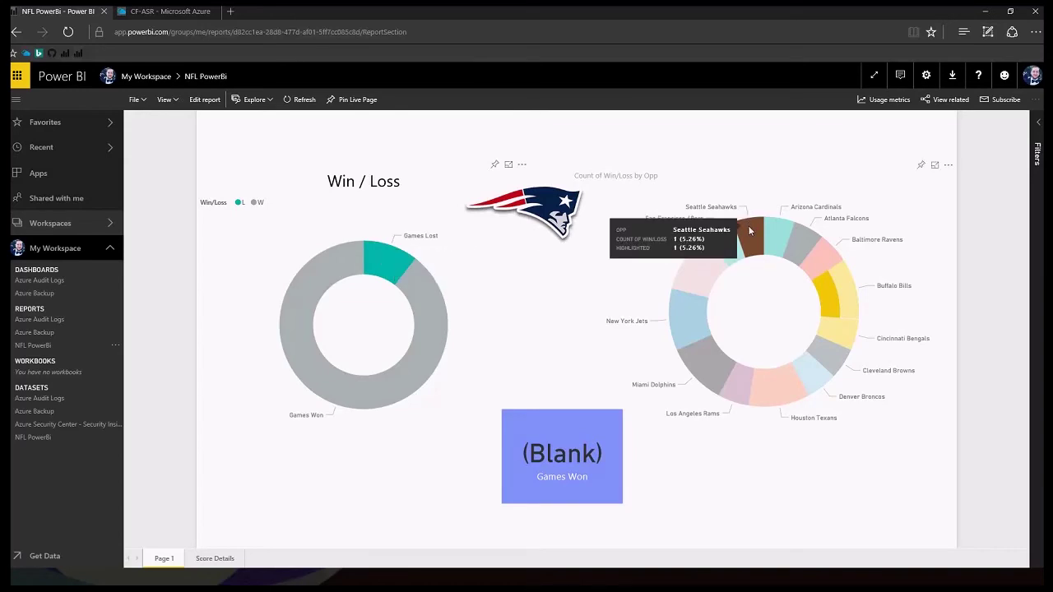
pyautogui.moveTo(845, 286)
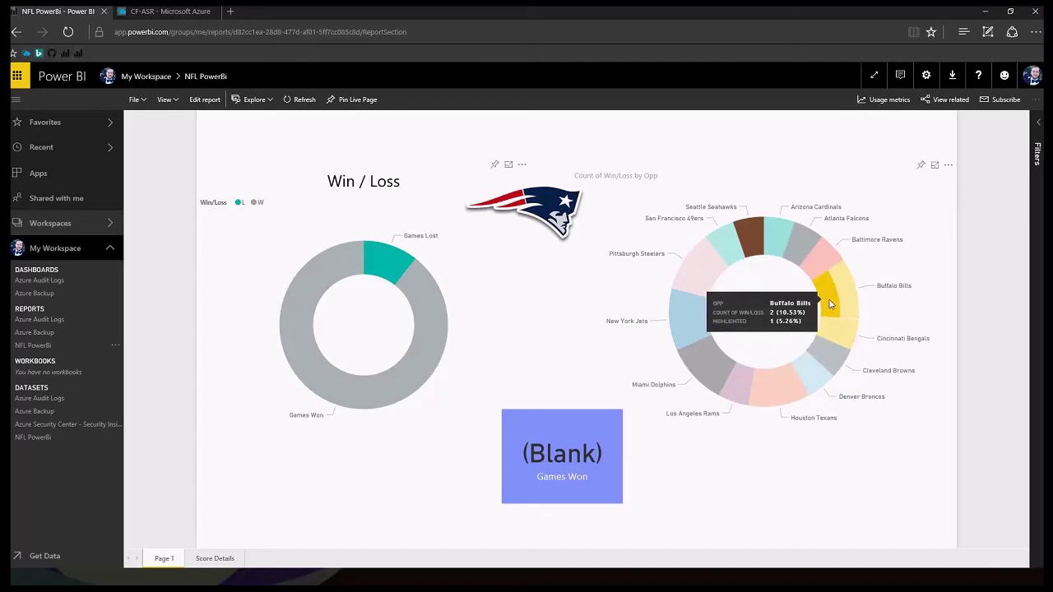
# Step: Highlight Games Won again, clear the selection, and view the report's Score Details page
pyautogui.click(422, 301)
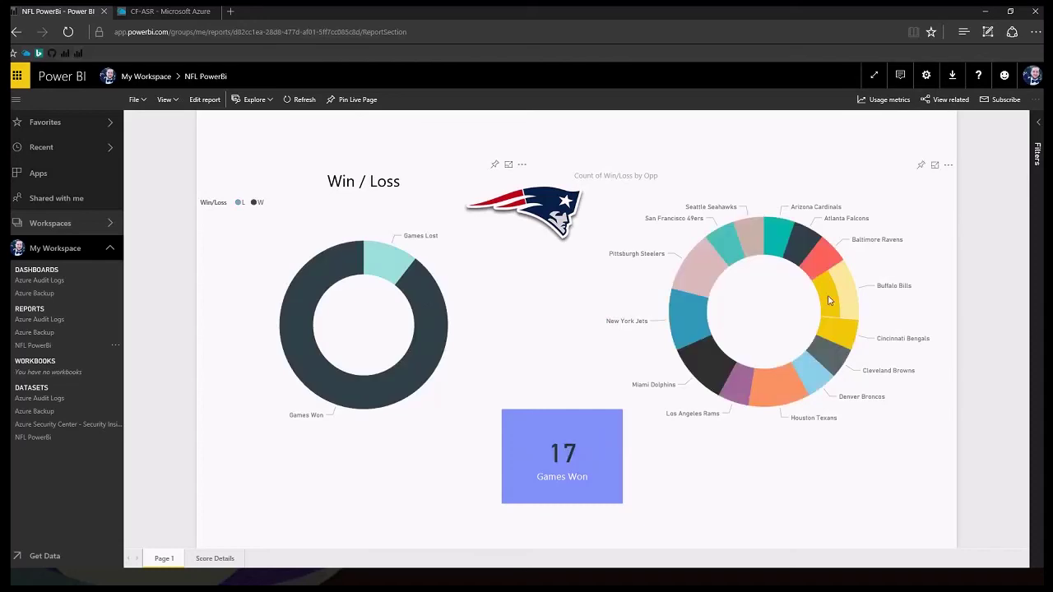
pyautogui.click(551, 278)
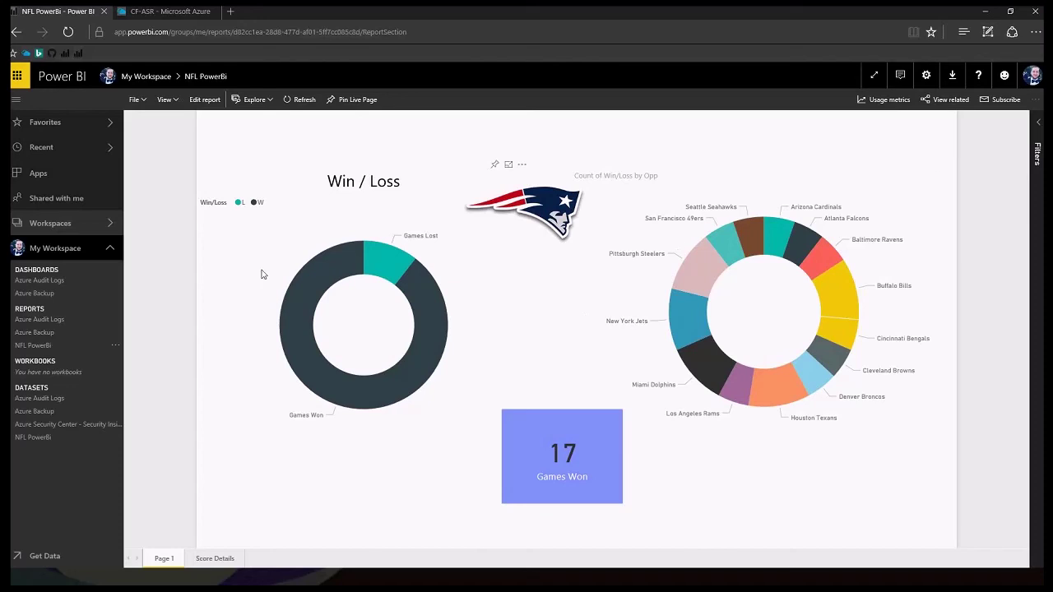
pyautogui.click(212, 559)
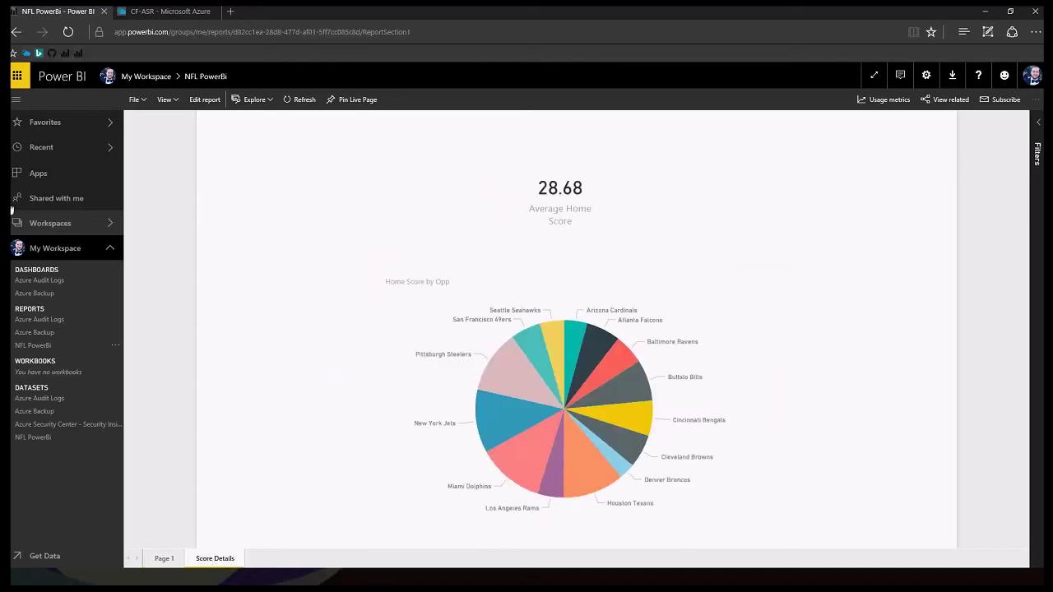
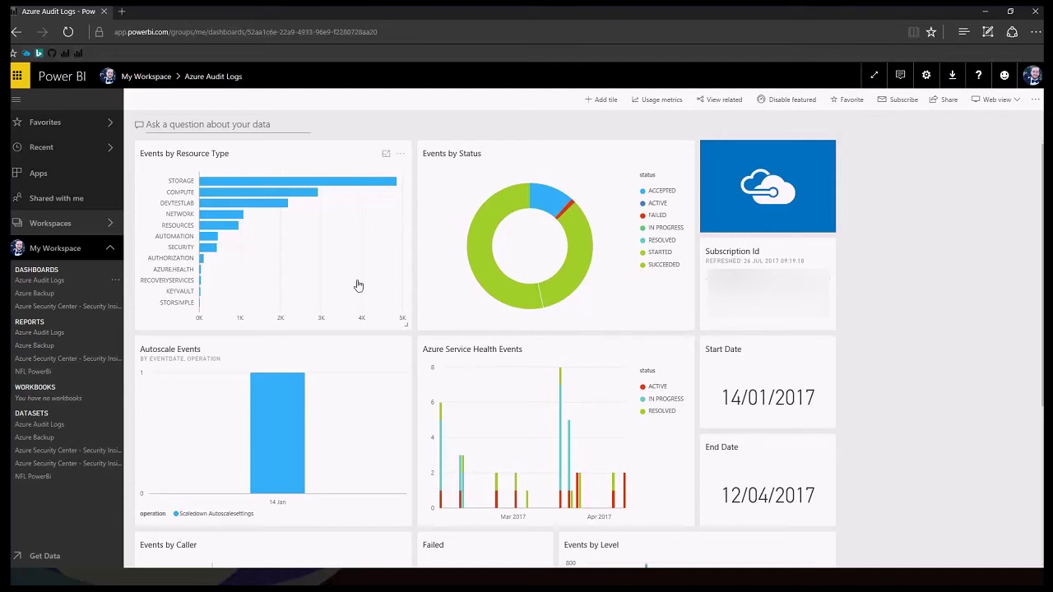
# Step: From the Azure Audit Logs dashboard, open the Events by Resource Type report and filter it by SECURITY and by RECOVERYSERVICES
pyautogui.click(291, 162)
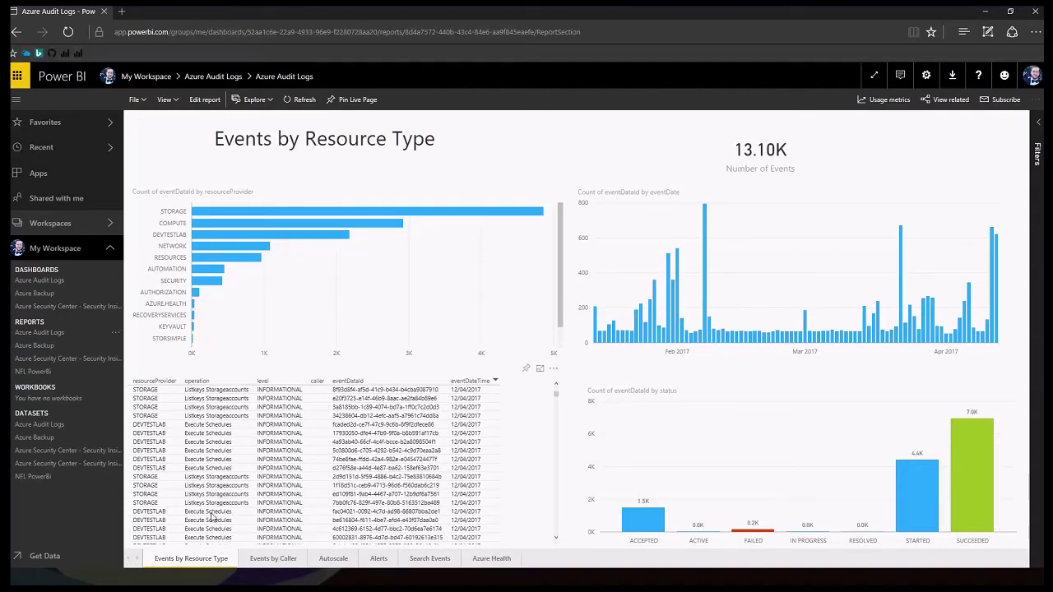
pyautogui.click(198, 283)
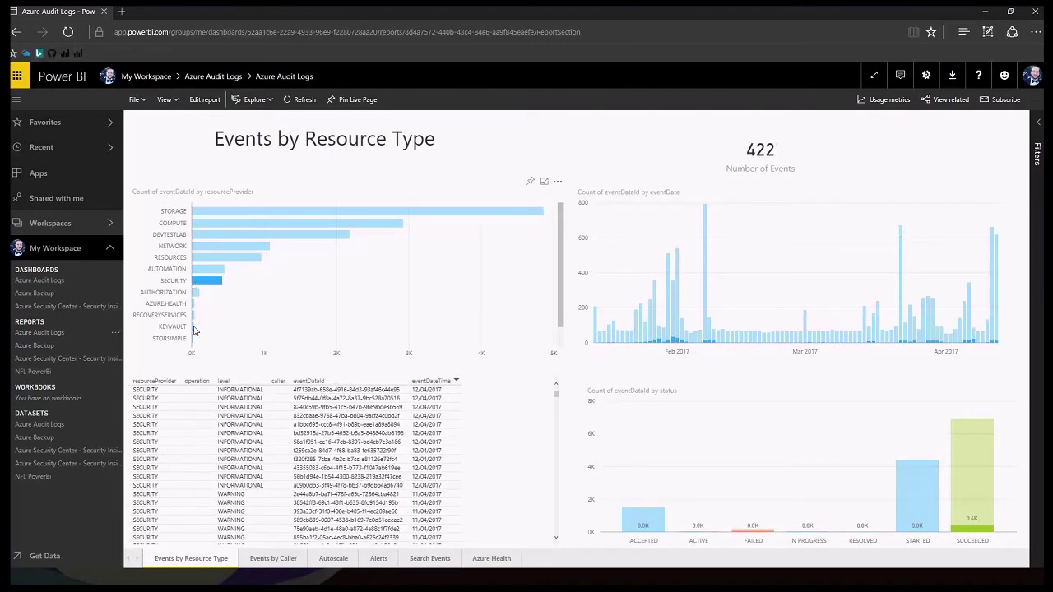
pyautogui.click(193, 317)
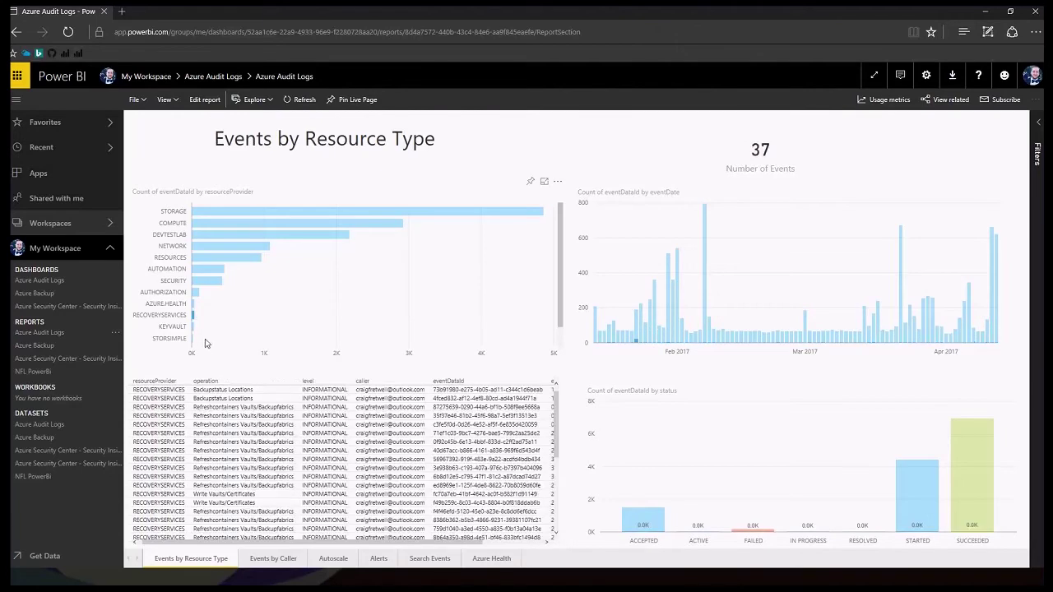
# Step: Examine the RECOVERYSERVICES rows in the event table, including their operations, callers and event dates
pyautogui.moveTo(556, 405); pyautogui.dragTo(556, 469)
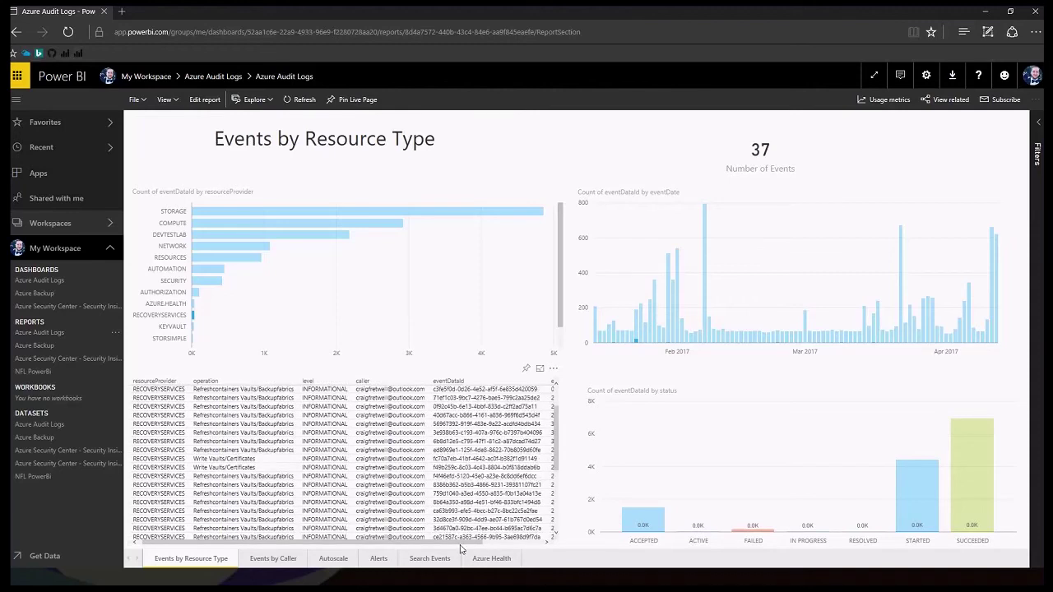
pyautogui.moveTo(329, 543); pyautogui.dragTo(374, 543)
pyautogui.scroll(5, 547, 406)
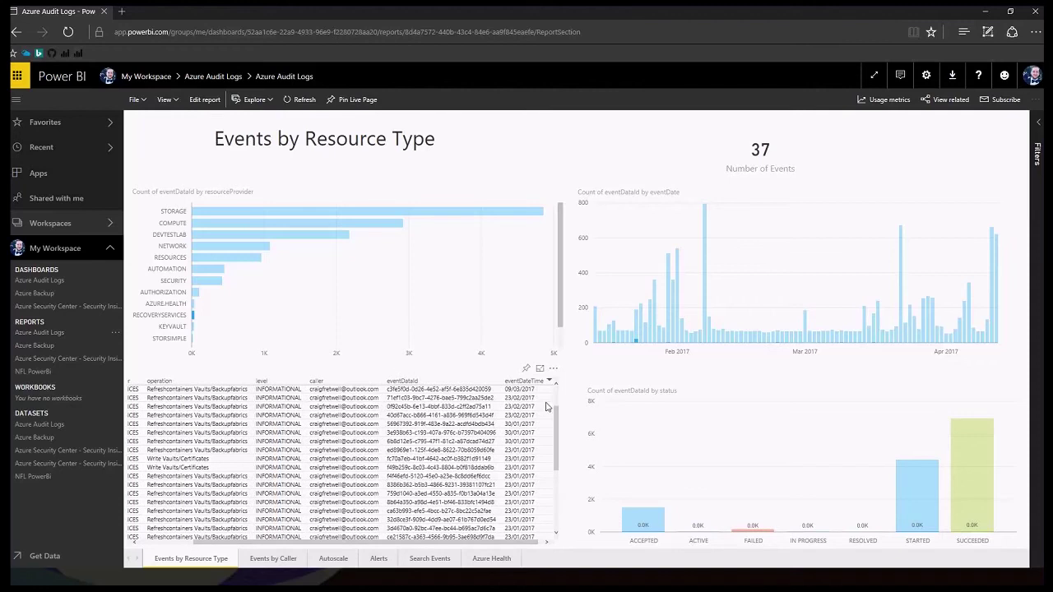
pyautogui.moveTo(558, 443); pyautogui.dragTo(562, 516)
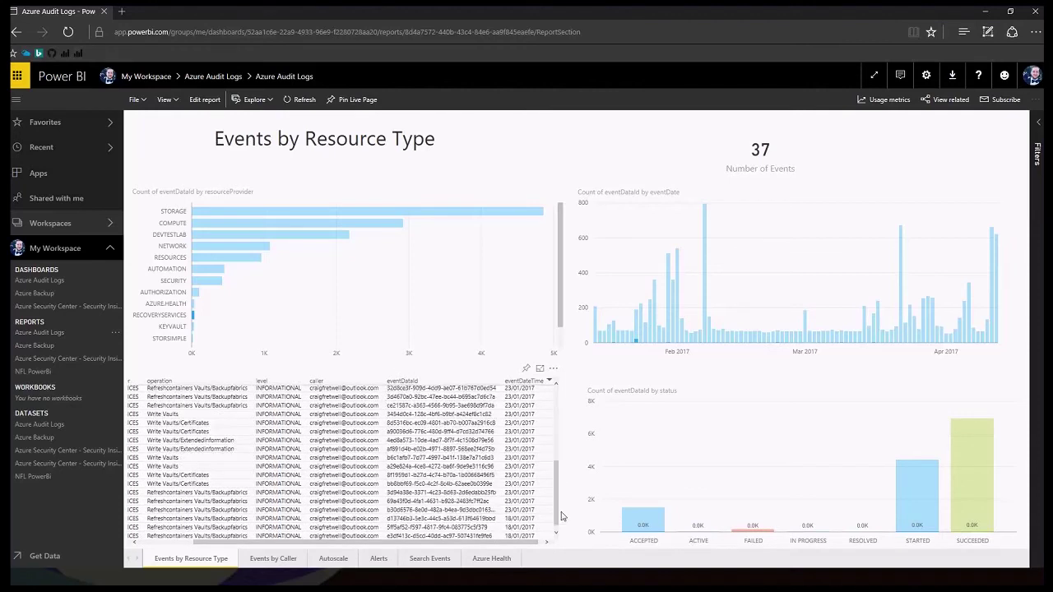
pyautogui.scroll(5, 562, 516)
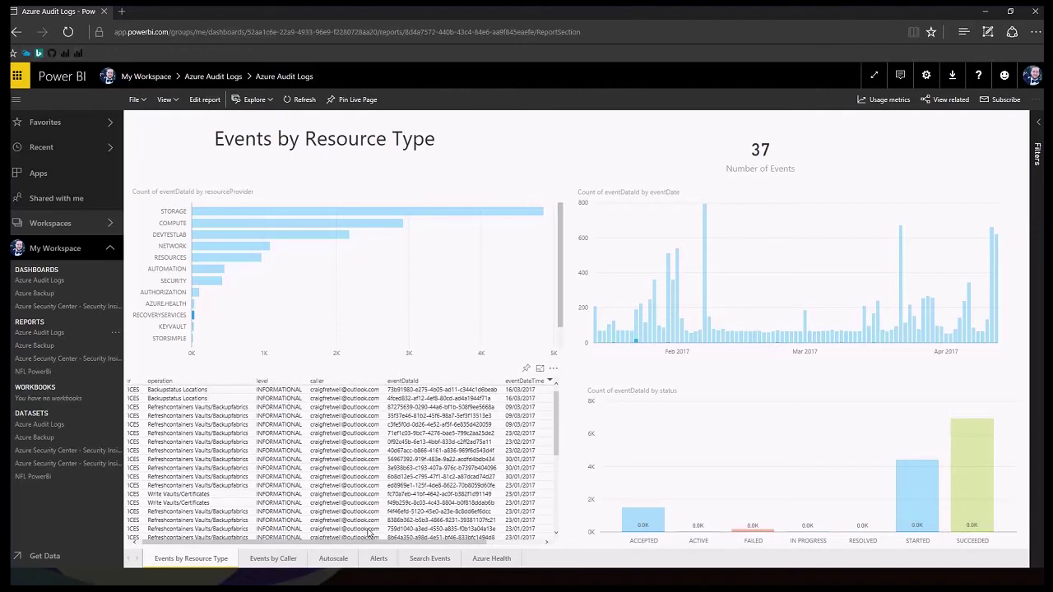
pyautogui.moveTo(370, 533); pyautogui.dragTo(299, 536)
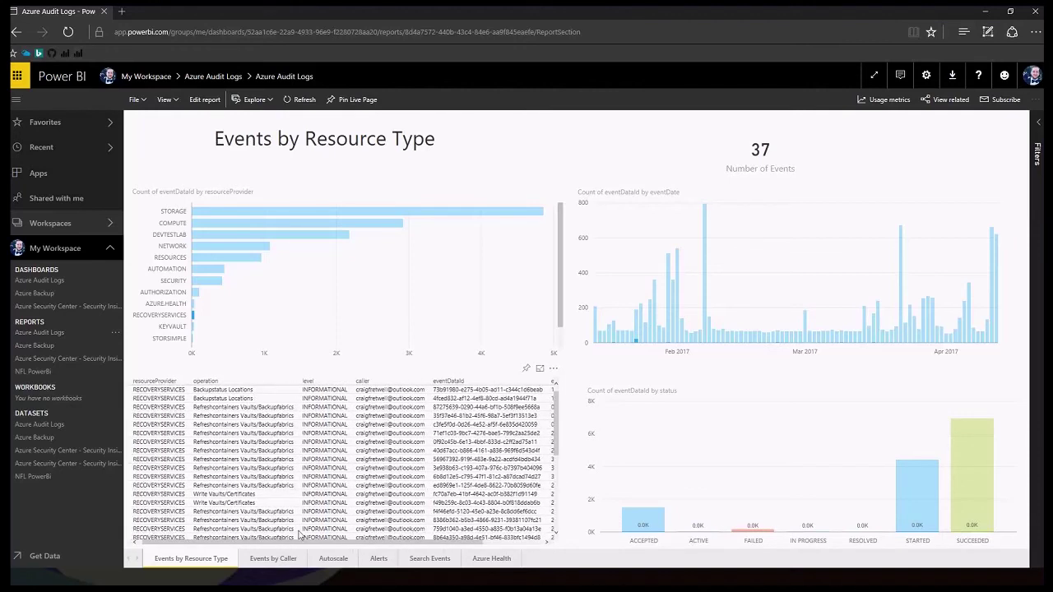
# Step: View the Autoscale page, and filter the Search Events page by the FAILED status
pyautogui.click(332, 558)
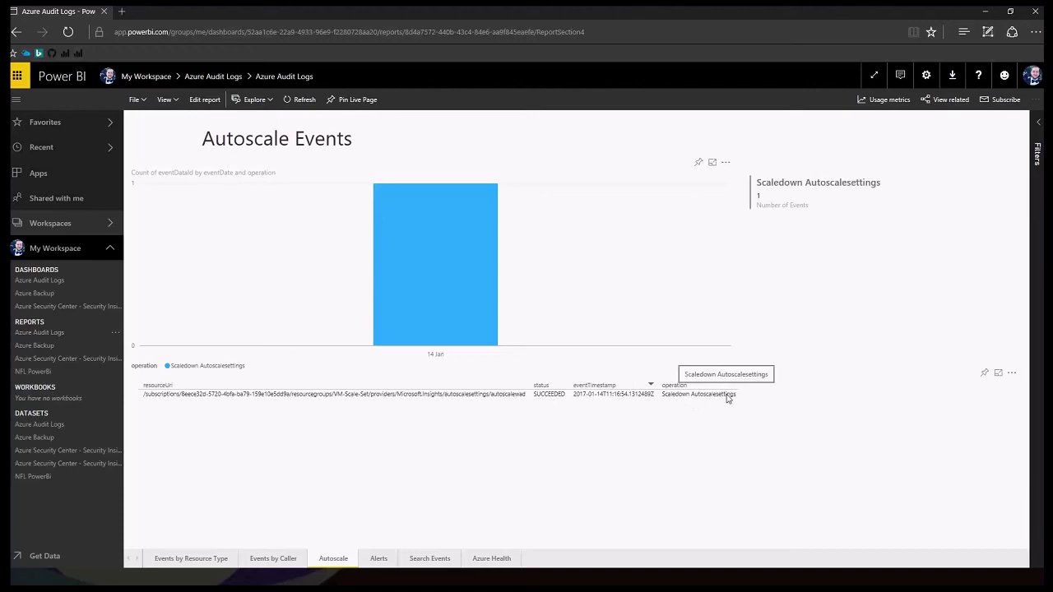
pyautogui.click(430, 558)
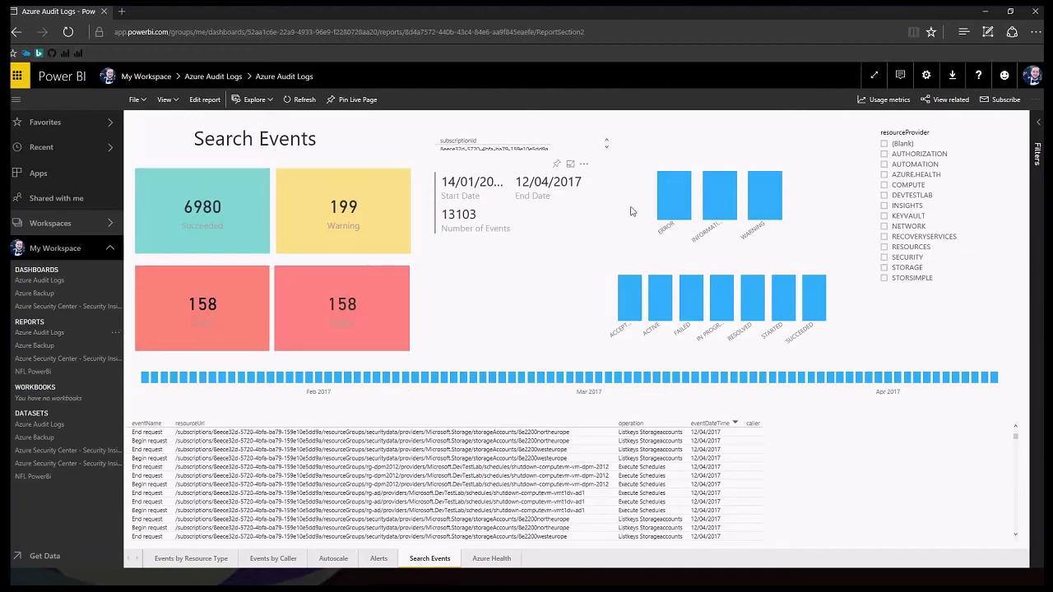
pyautogui.click(698, 295)
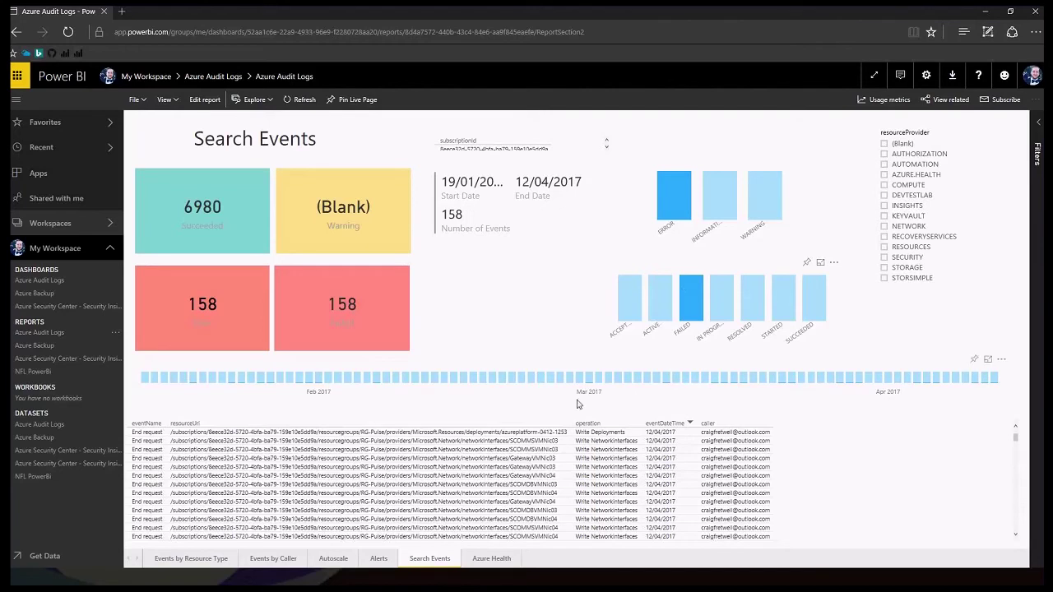
# Step: Limit Search Events to the COMPUTE resource provider, review its FAILED and SUCCEEDED events, and return to the Azure Audit Logs dashboard
pyautogui.click(898, 187)
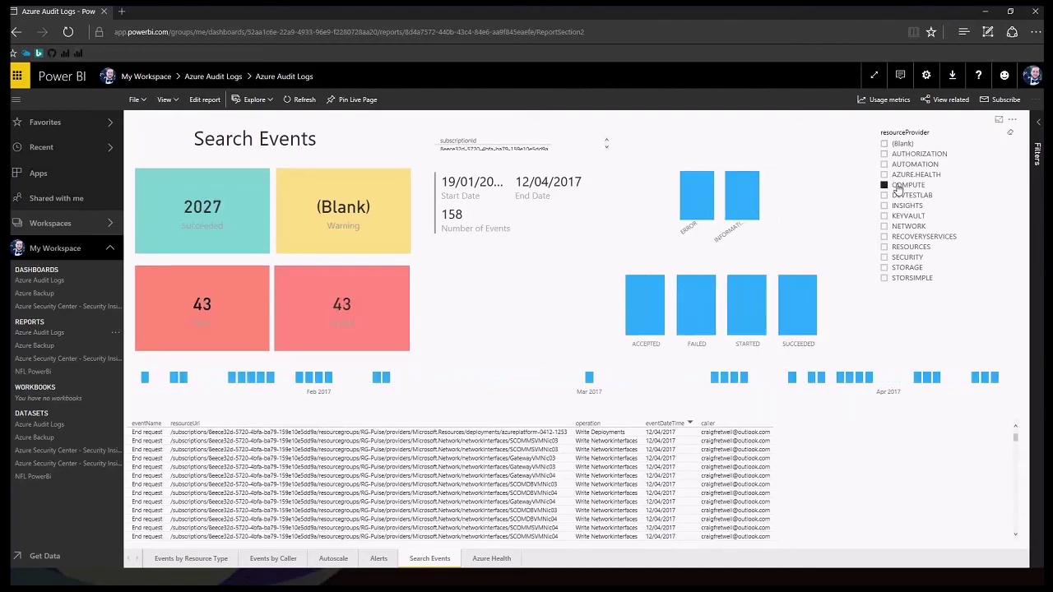
pyautogui.click(696, 305)
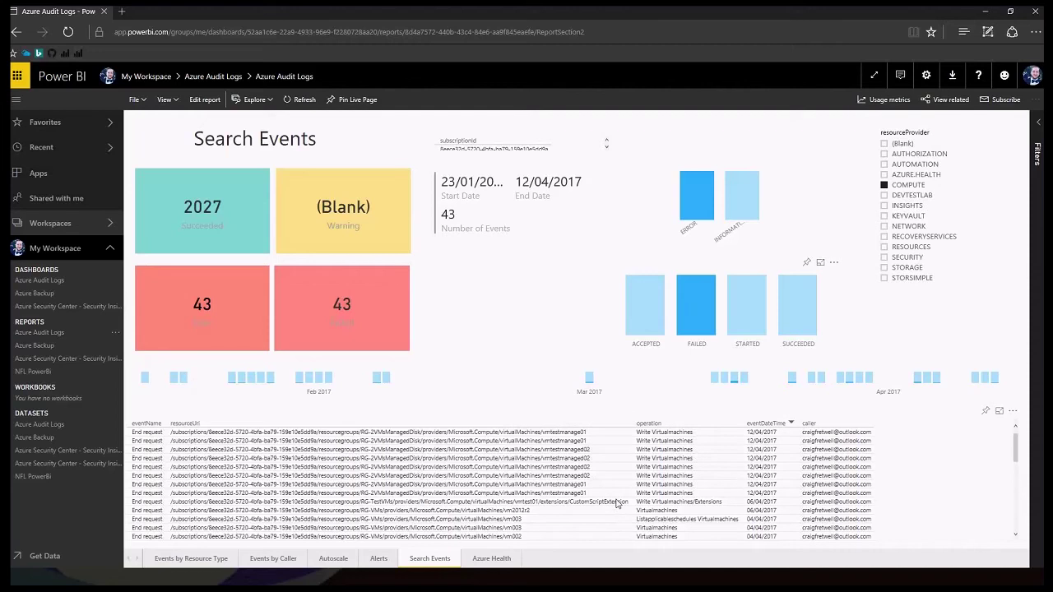
pyautogui.click(796, 311)
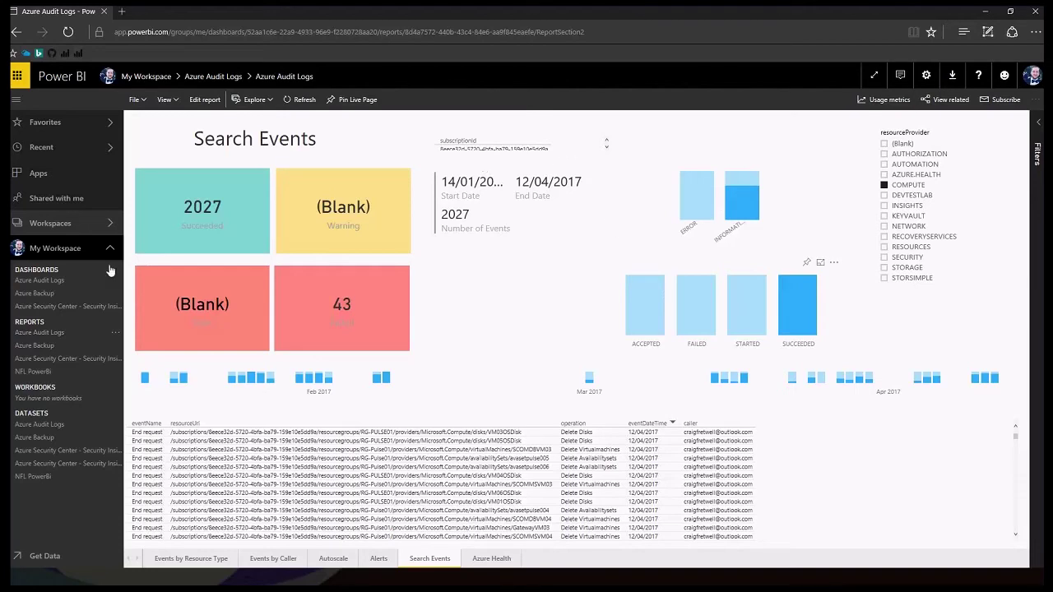
pyautogui.click(51, 283)
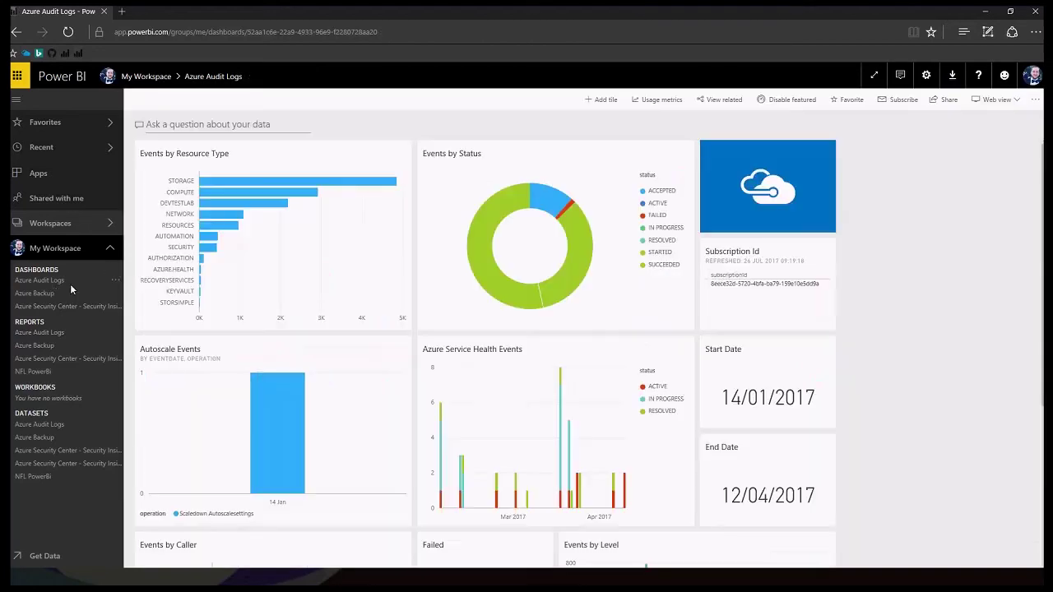